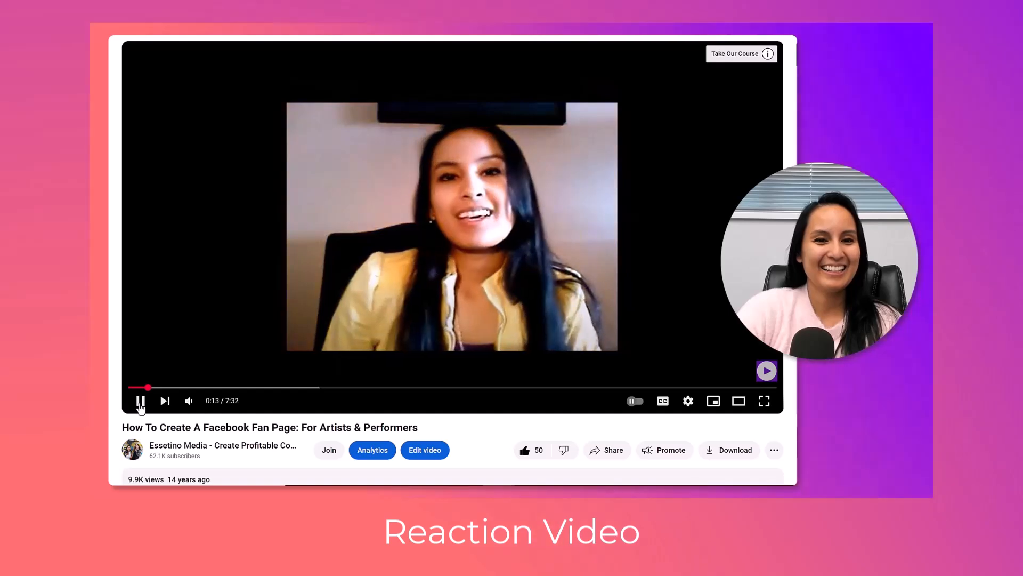
{"action": "left_click", "coordinate": [140, 402]}
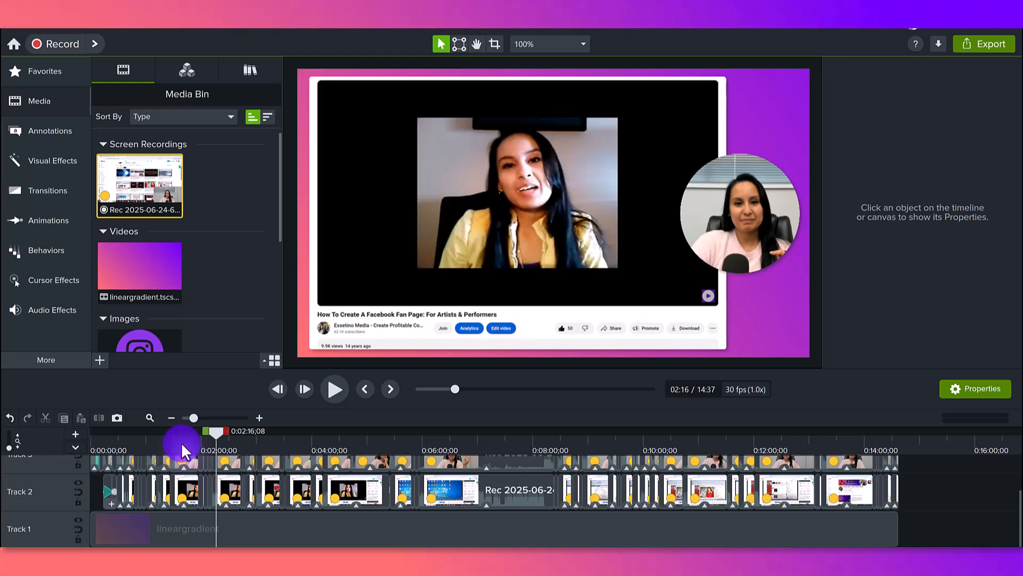
Examine the timeline tracks, selecting the lineargradient background clip on Track 1 and moving the playhead to 0:03:05;13
{"action": "left_click_drag", "start_coordinate": [1013, 502], "coordinate": [1002, 533]}
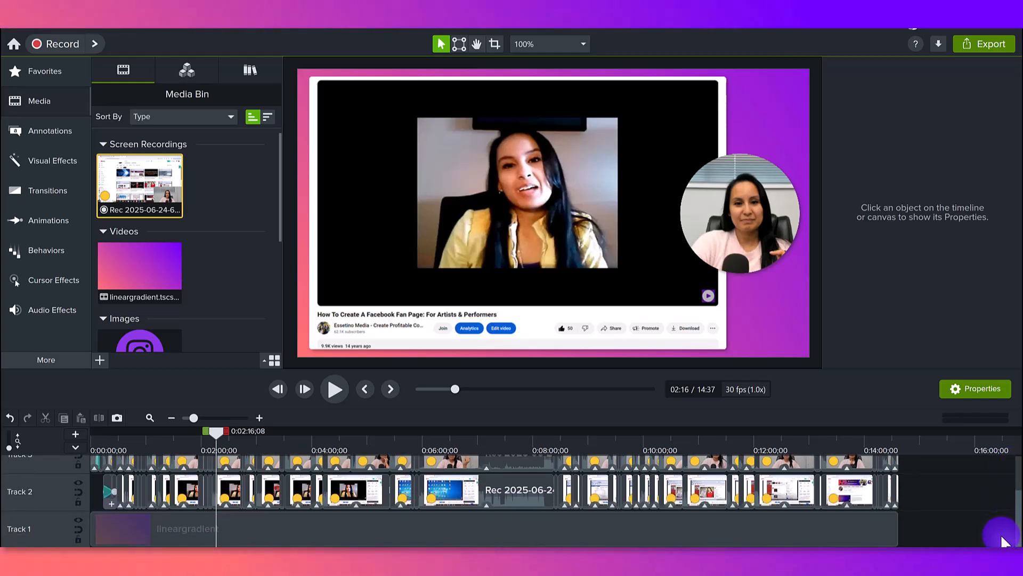
{"action": "left_click", "coordinate": [835, 534]}
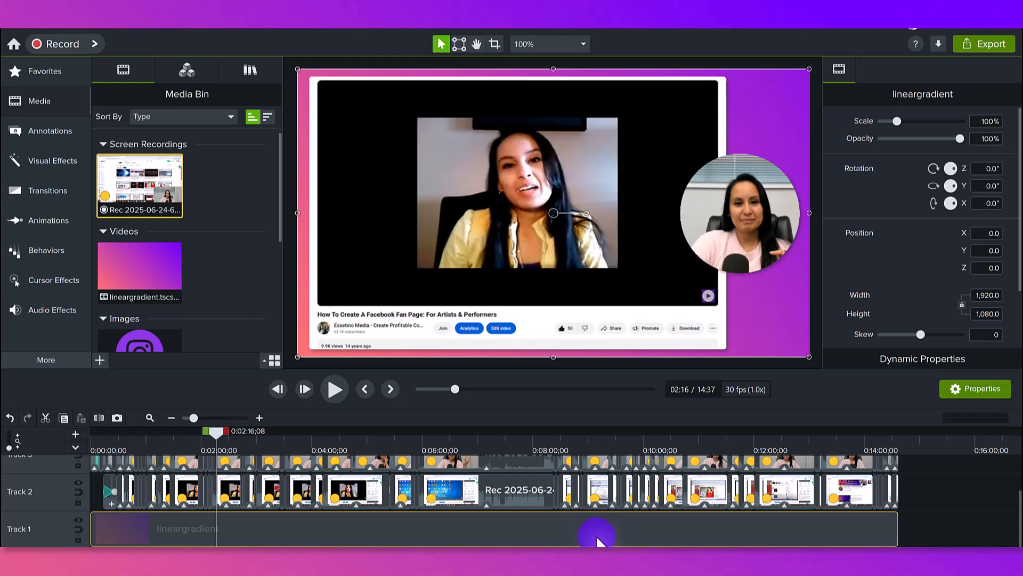
{"action": "left_click_drag", "start_coordinate": [154, 446], "coordinate": [261, 461]}
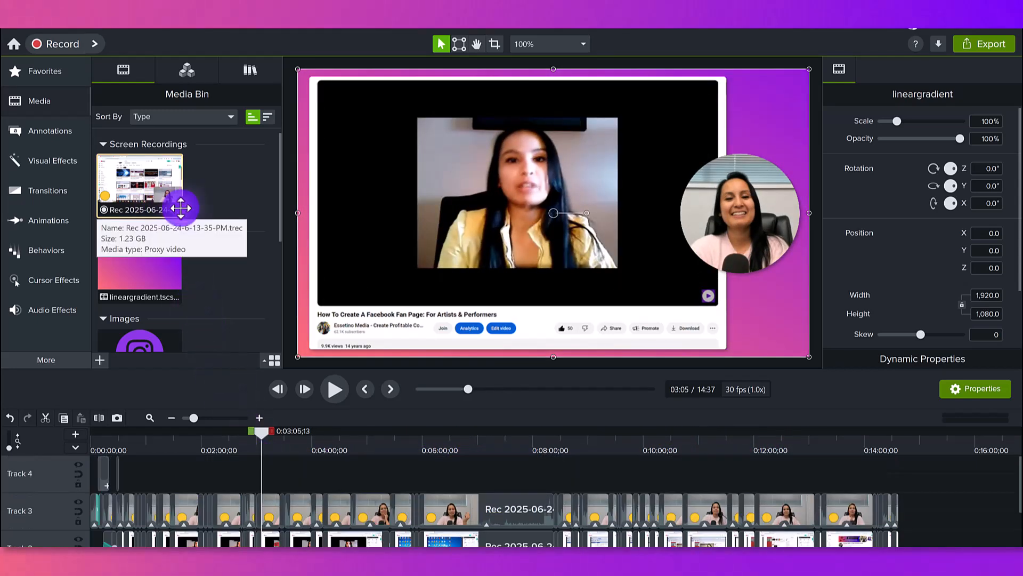
Check the proxy video options of the screen recording in the Media Bin, leaving them unused
{"action": "right_click", "coordinate": [151, 184]}
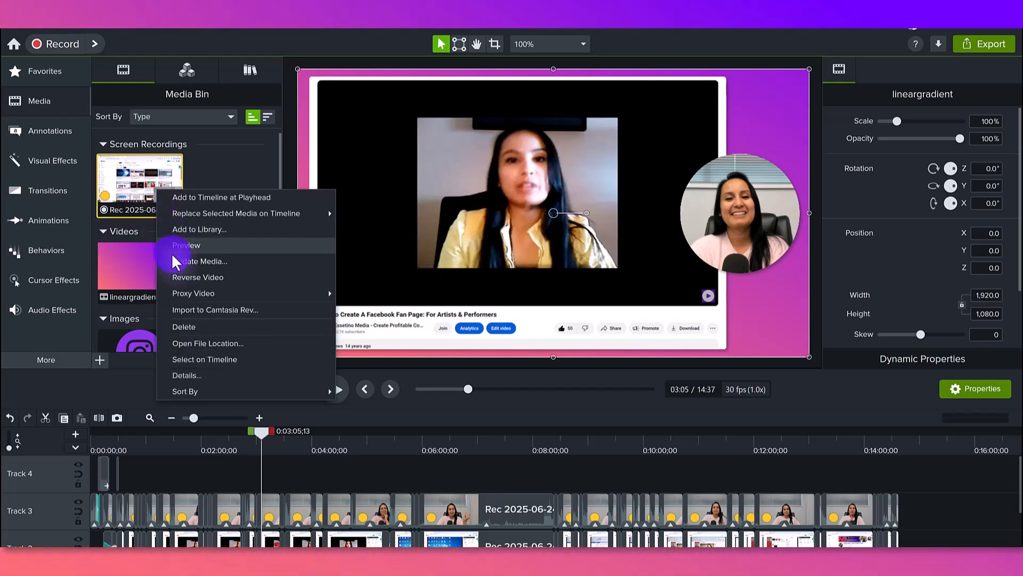
{"action": "mouse_move", "coordinate": [179, 299]}
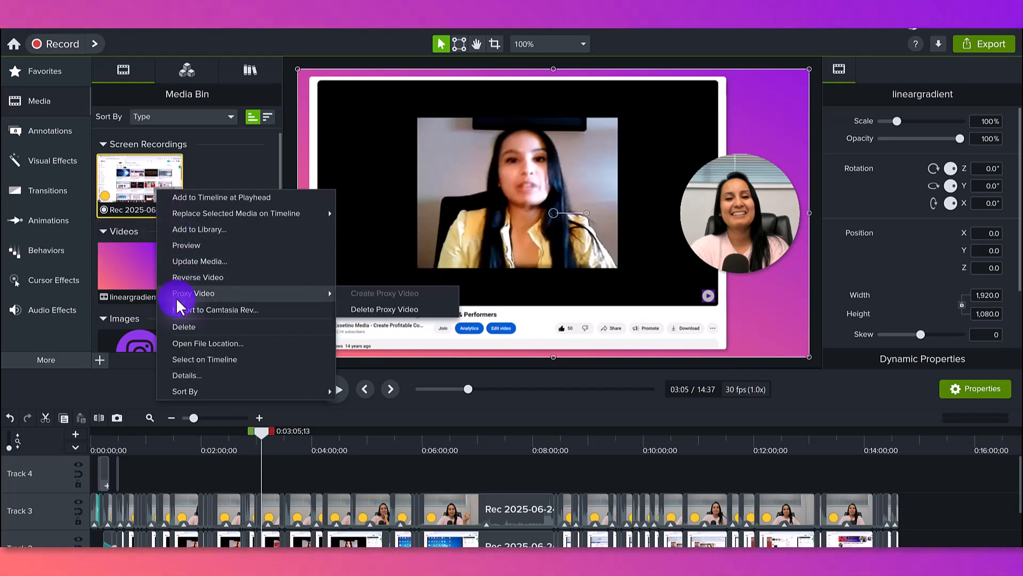
{"action": "left_click", "coordinate": [314, 482]}
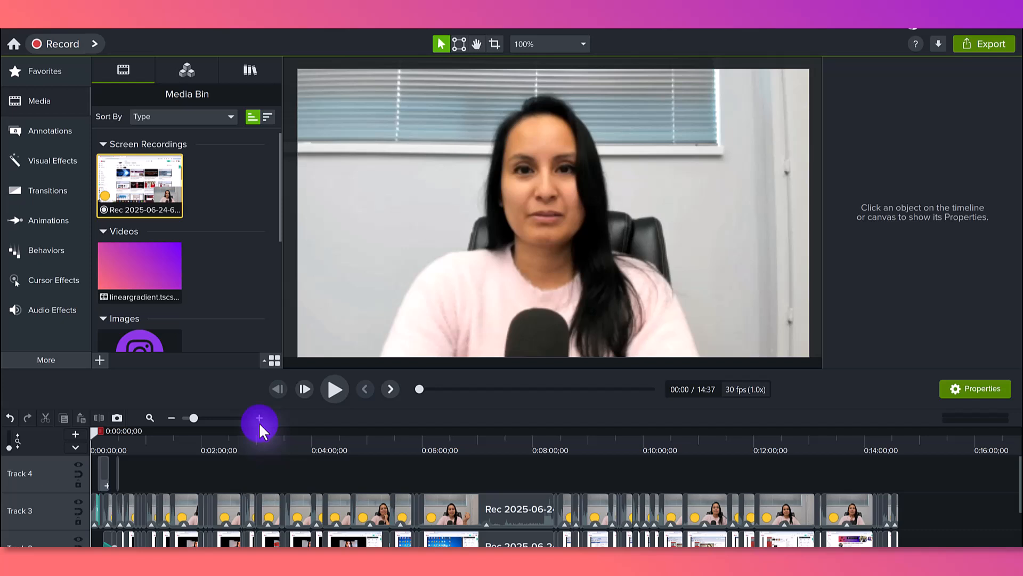
Select all the camera clips on Track 3 and show their audio properties with the playhead at 0:06:16;03
{"action": "left_click", "coordinate": [259, 418]}
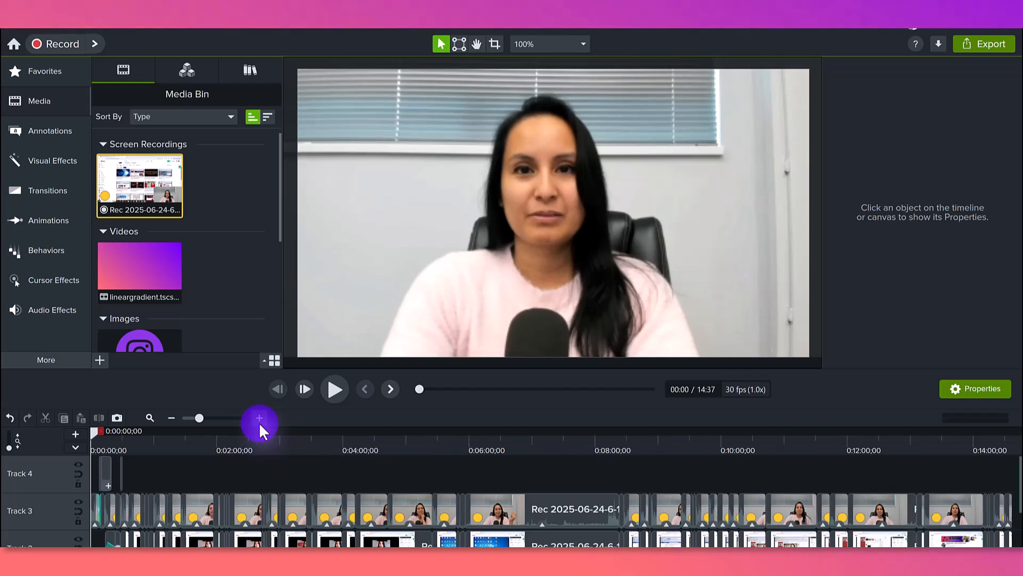
{"action": "left_click", "coordinate": [171, 418]}
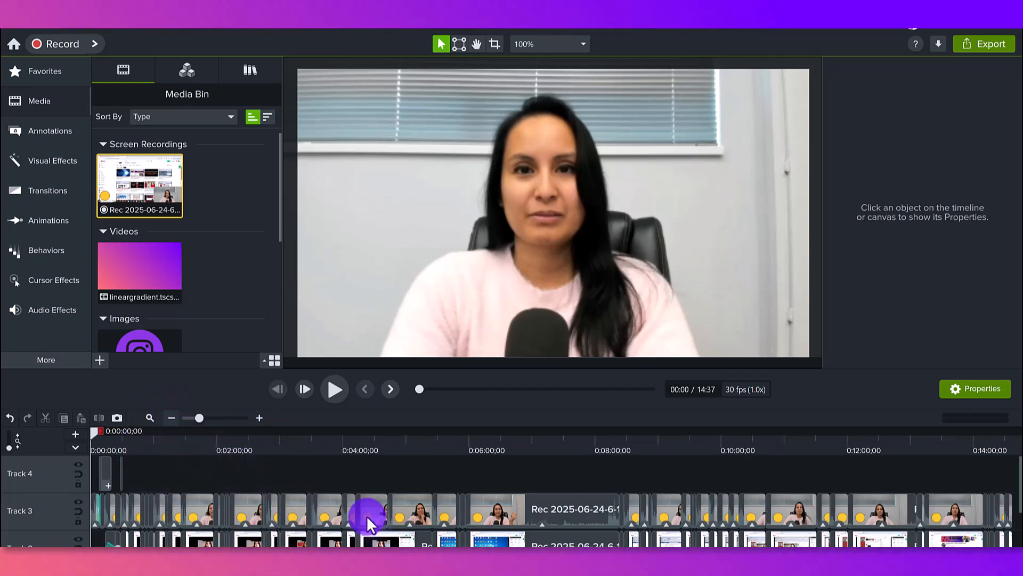
{"action": "left_click_drag", "start_coordinate": [917, 500], "coordinate": [82, 504]}
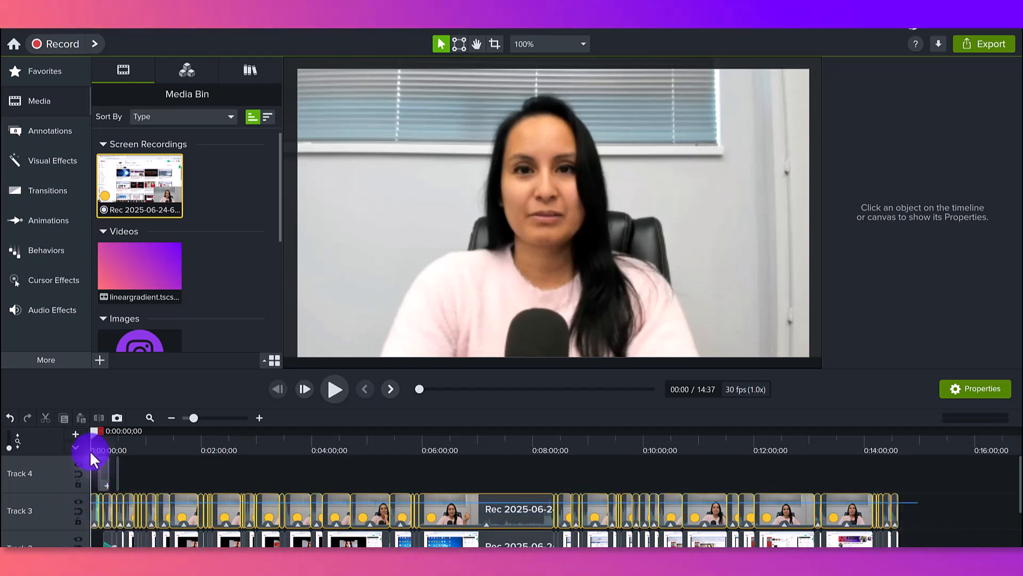
{"action": "left_click", "coordinate": [78, 494]}
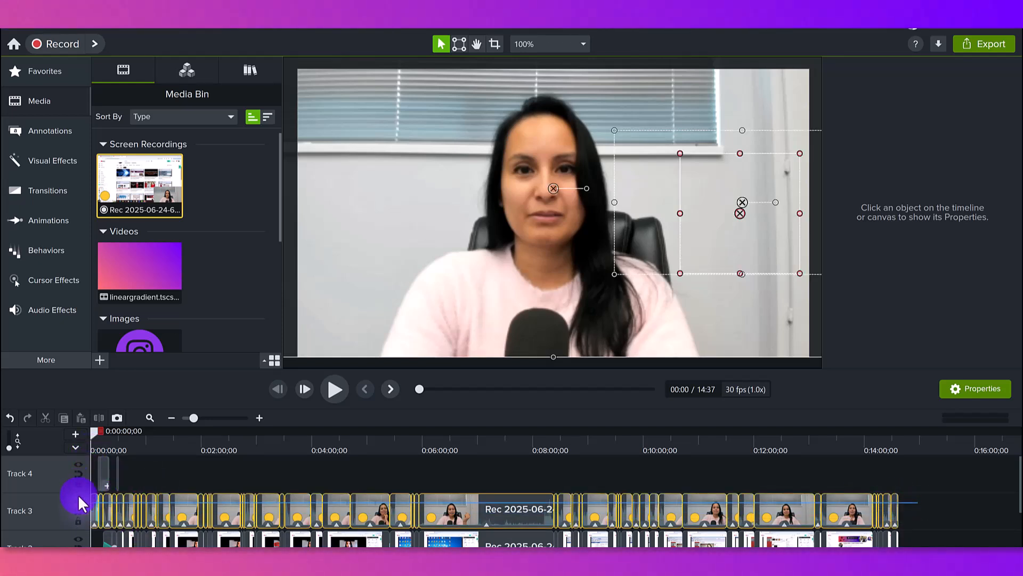
{"action": "left_click", "coordinate": [435, 431]}
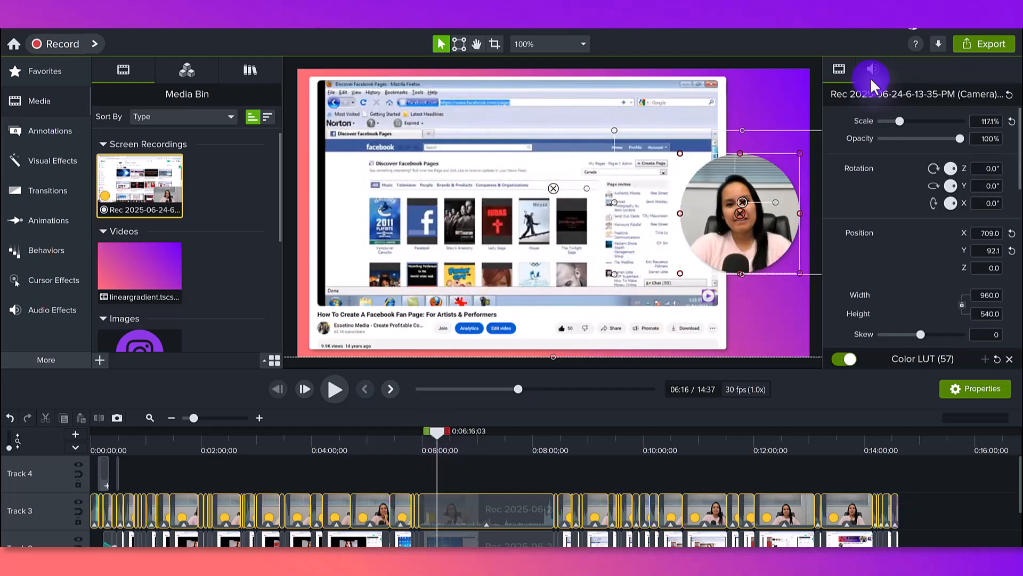
{"action": "left_click", "coordinate": [872, 74]}
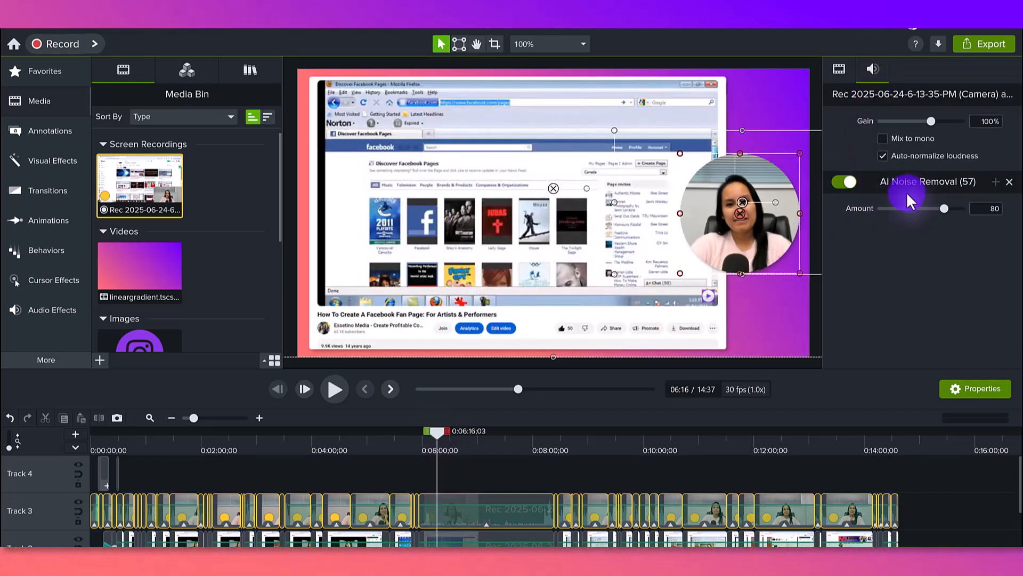
Locate the AI Noise Removal effect among the favorite effects
{"action": "left_click", "coordinate": [41, 76]}
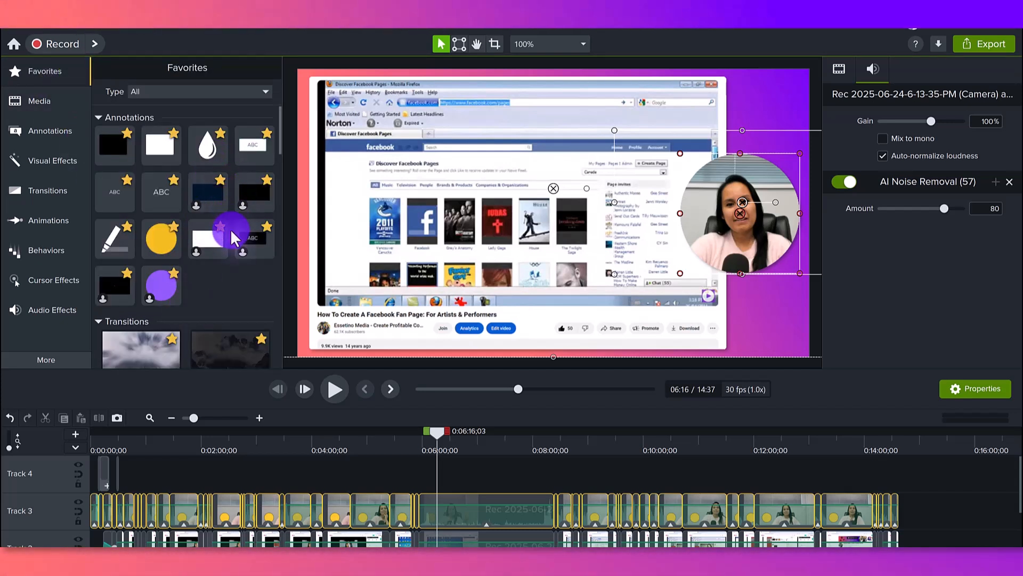
{"action": "left_click", "coordinate": [233, 238]}
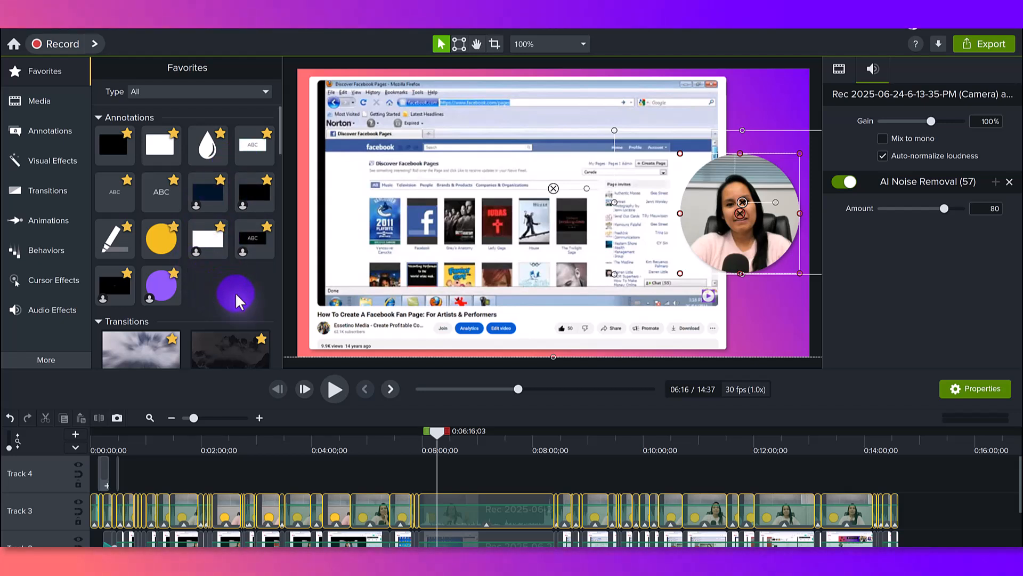
{"action": "scroll", "coordinate": [236, 301], "scroll_direction": "down", "scroll_amount": 10}
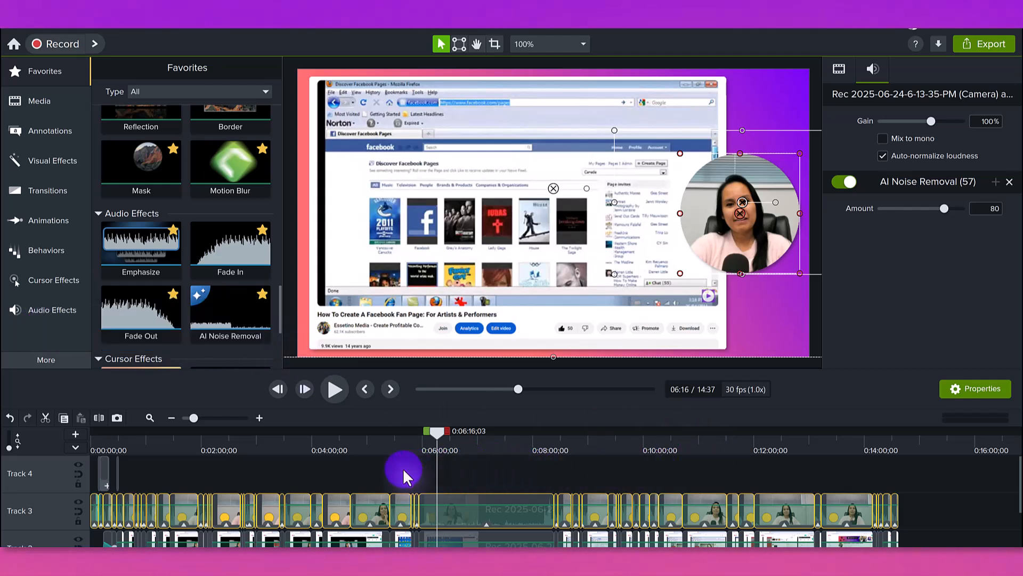
Review the color effects on the first Track 3 camera clip at 0:00:02;27, filter the favorites to Visual Effects, and return to the Media Bin
{"action": "left_click", "coordinate": [840, 70]}
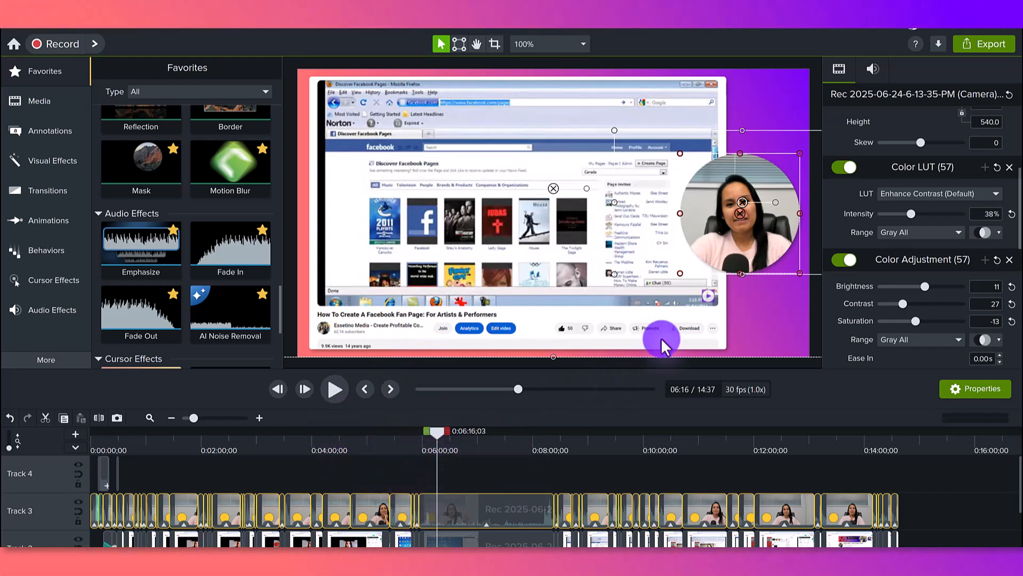
{"action": "left_click", "coordinate": [94, 440]}
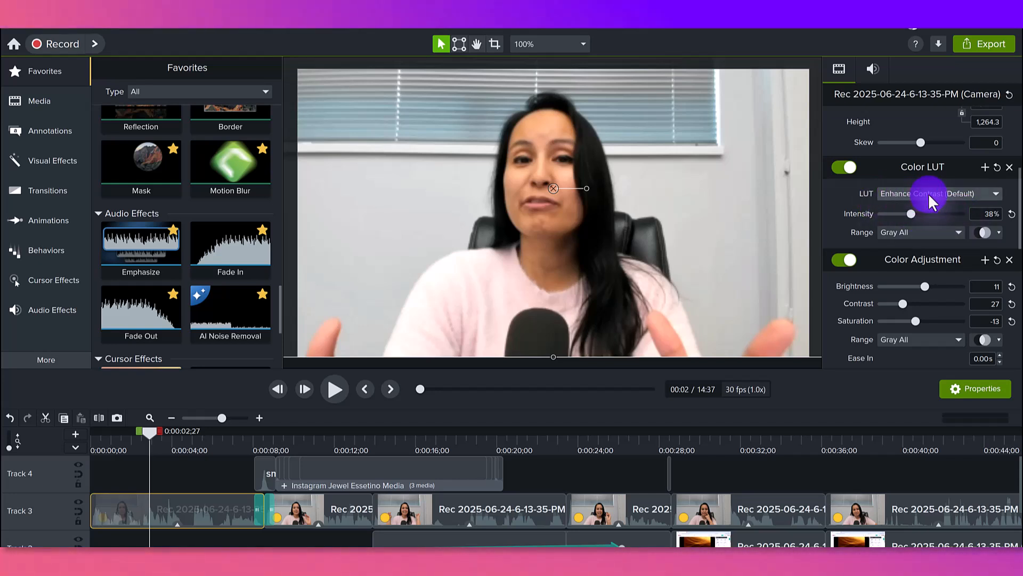
{"action": "left_click", "coordinate": [162, 288]}
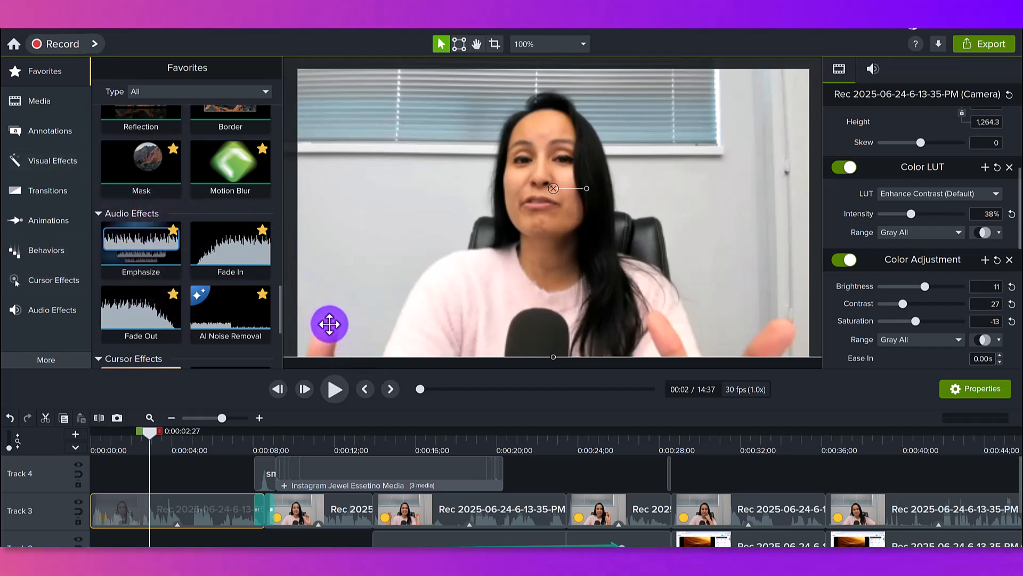
{"action": "scroll", "coordinate": [180, 299], "scroll_direction": "up", "scroll_amount": 1}
{"action": "scroll", "coordinate": [180, 298], "scroll_direction": "up", "scroll_amount": 2}
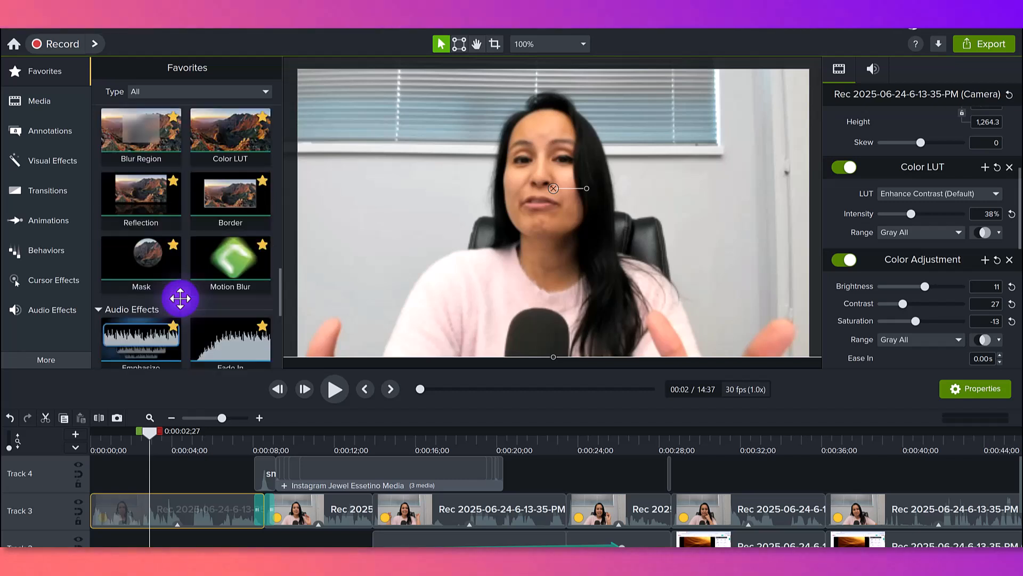
{"action": "scroll", "coordinate": [237, 216], "scroll_direction": "up", "scroll_amount": 3}
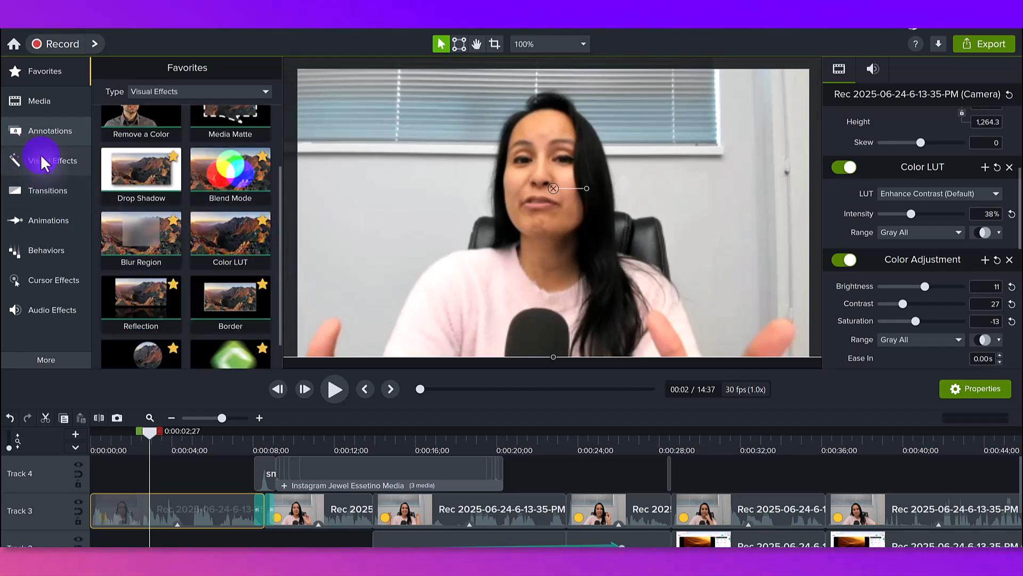
{"action": "left_click", "coordinate": [39, 100]}
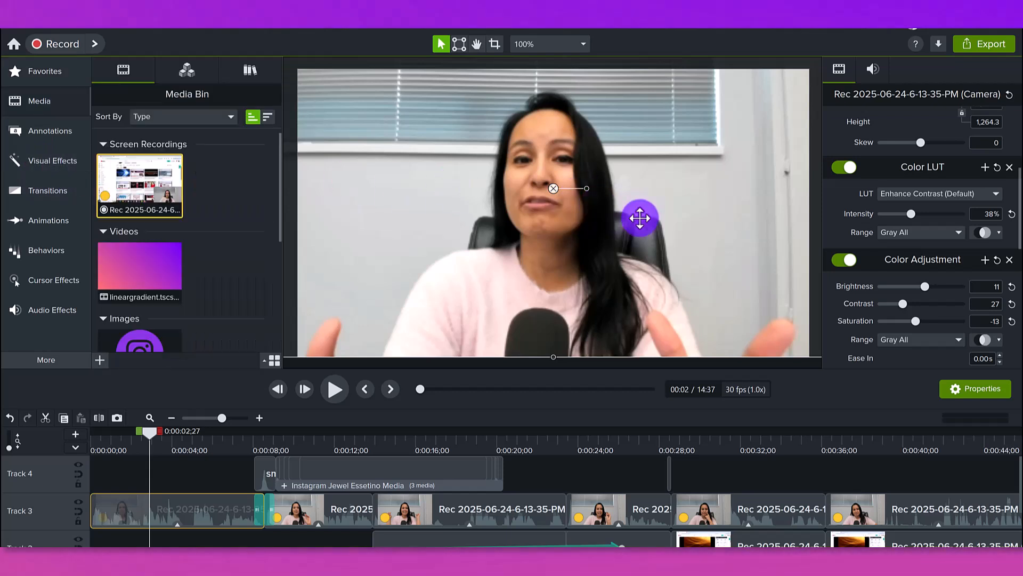
Set the clip's Color LUT intensity to 39% and compare the picture with the effect off and on
{"action": "left_click", "coordinate": [844, 168]}
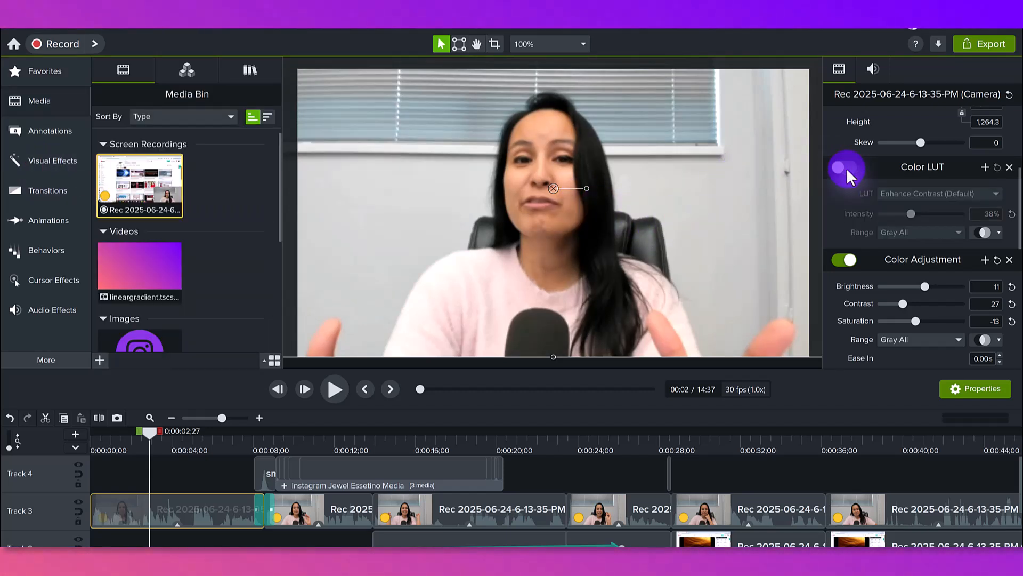
{"action": "left_click", "coordinate": [846, 168]}
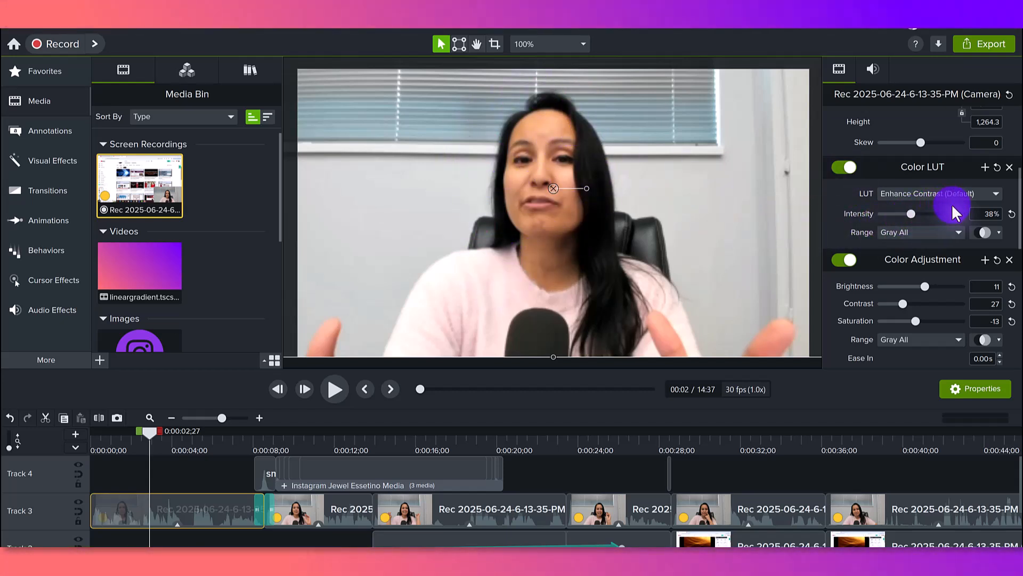
{"action": "left_click", "coordinate": [1011, 214]}
{"action": "scroll", "coordinate": [1002, 216], "scroll_direction": "down", "scroll_amount": 1}
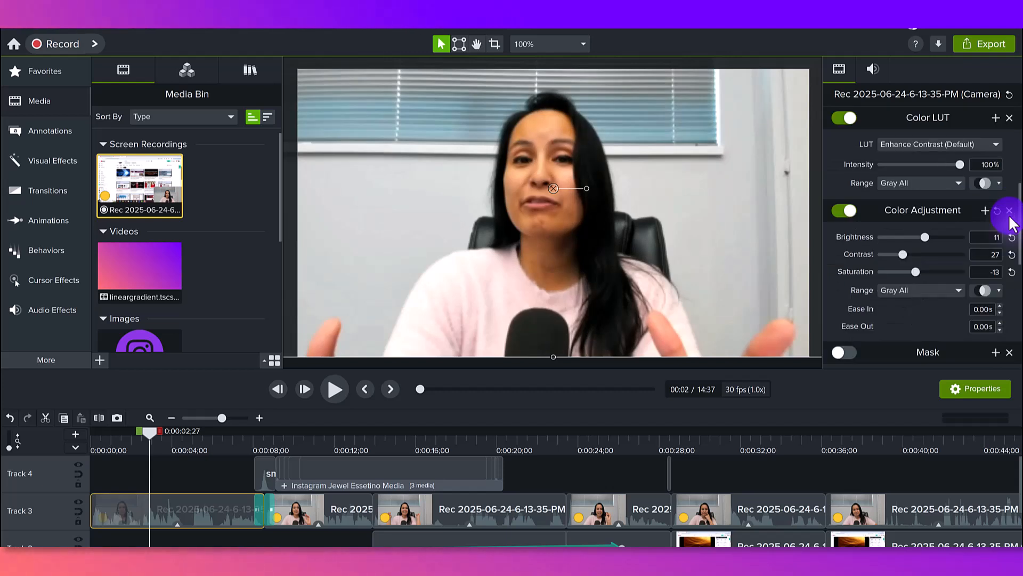
{"action": "left_click", "coordinate": [910, 164]}
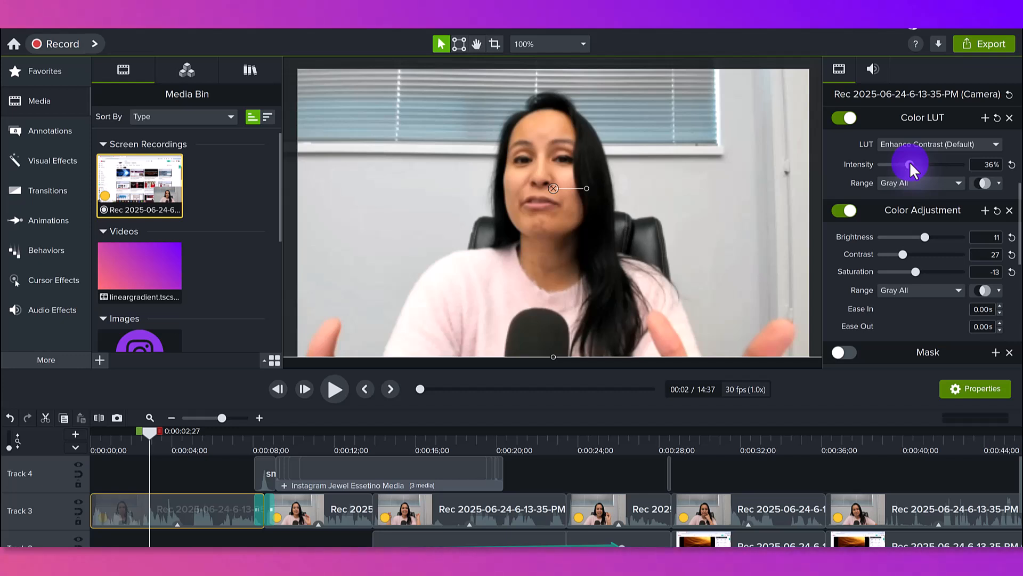
{"action": "left_click_drag", "start_coordinate": [910, 163], "coordinate": [912, 164]}
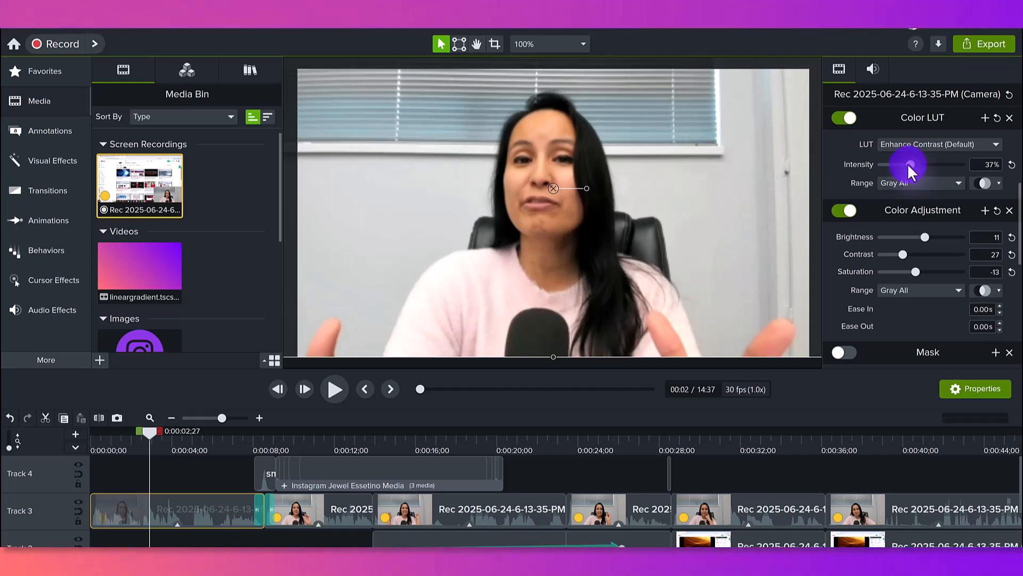
{"action": "left_click_drag", "start_coordinate": [909, 169], "coordinate": [912, 169]}
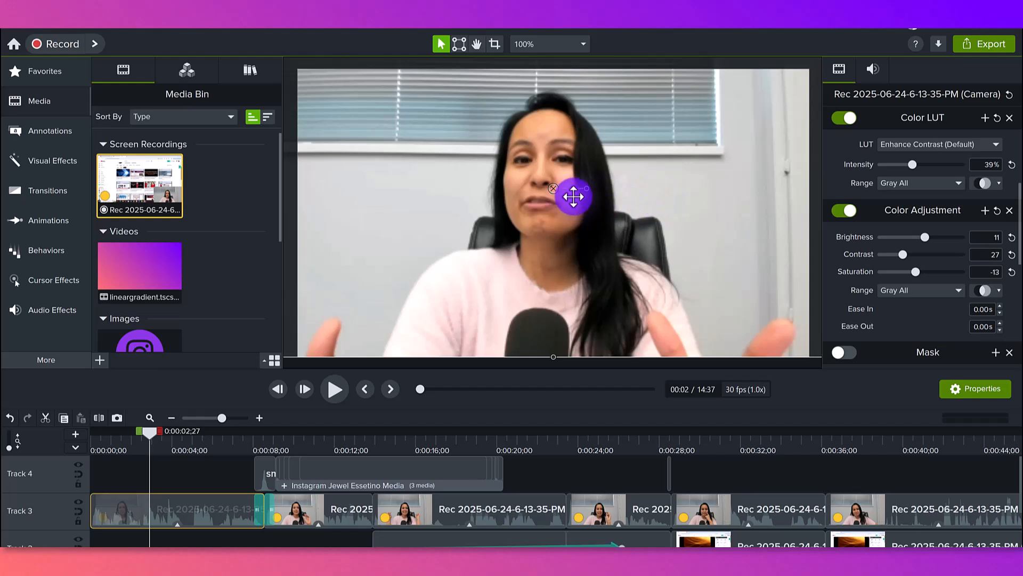
{"action": "left_click", "coordinate": [837, 119]}
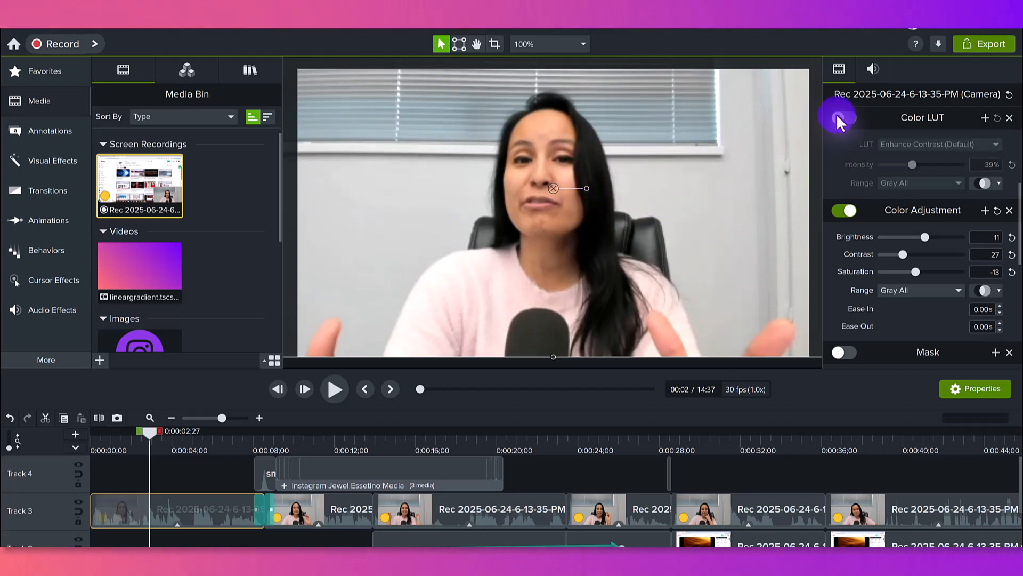
{"action": "left_click", "coordinate": [837, 118]}
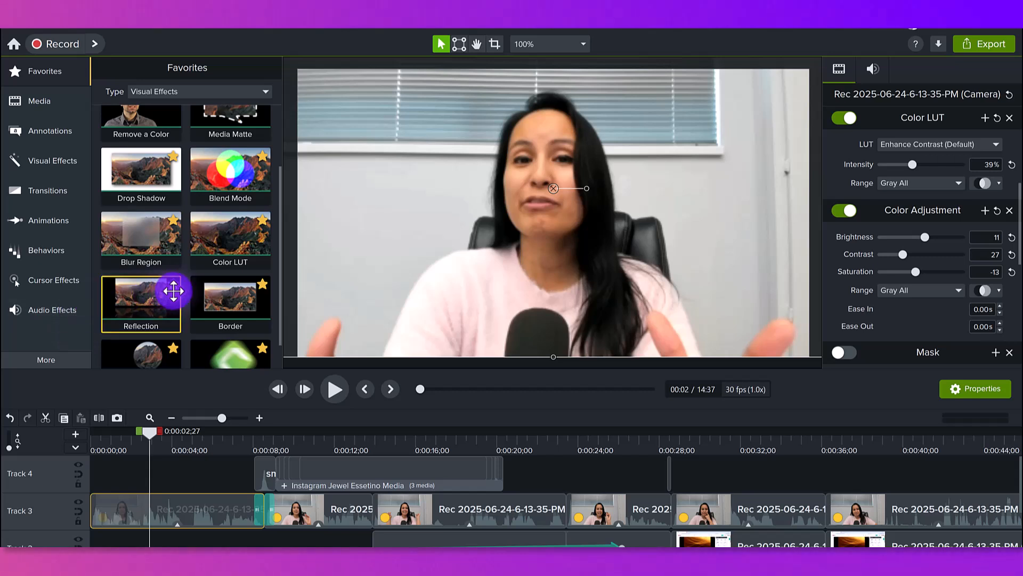
Locate Color Adjustment in the favorite visual effects and compare the clip with that effect off and on
{"action": "scroll", "coordinate": [179, 291], "scroll_direction": "up", "scroll_amount": 2}
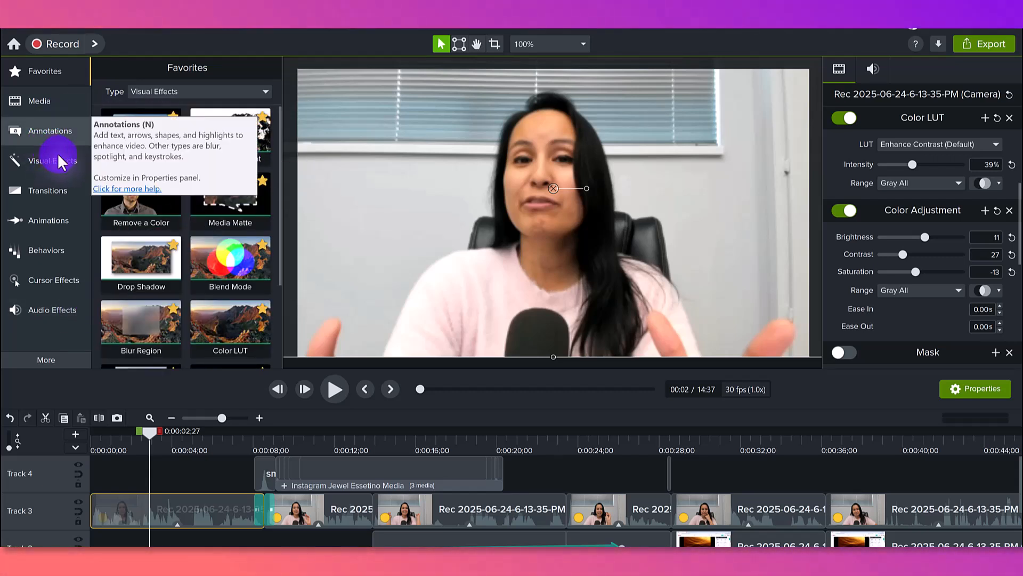
{"action": "left_click", "coordinate": [844, 212]}
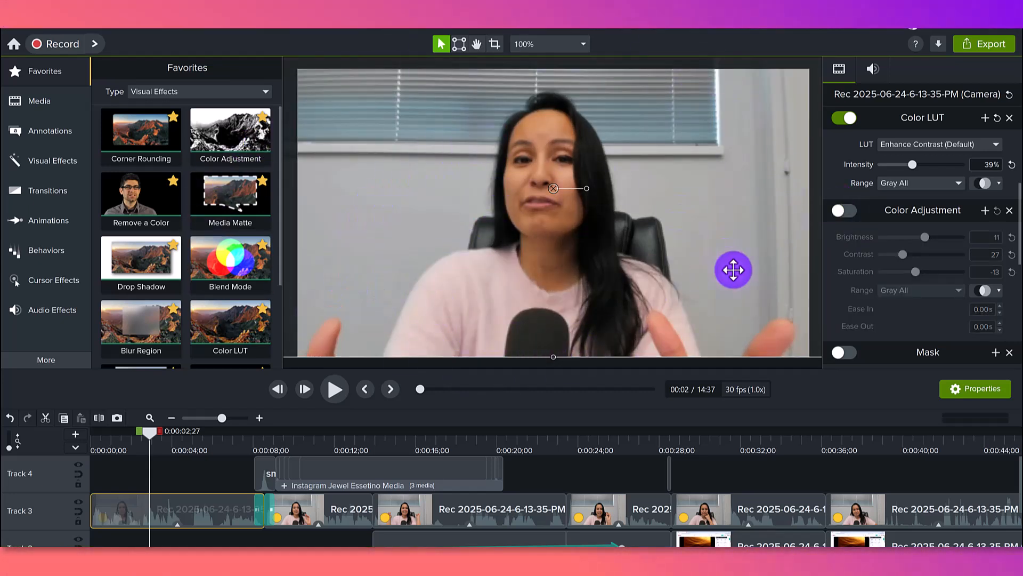
{"action": "left_click", "coordinate": [845, 212]}
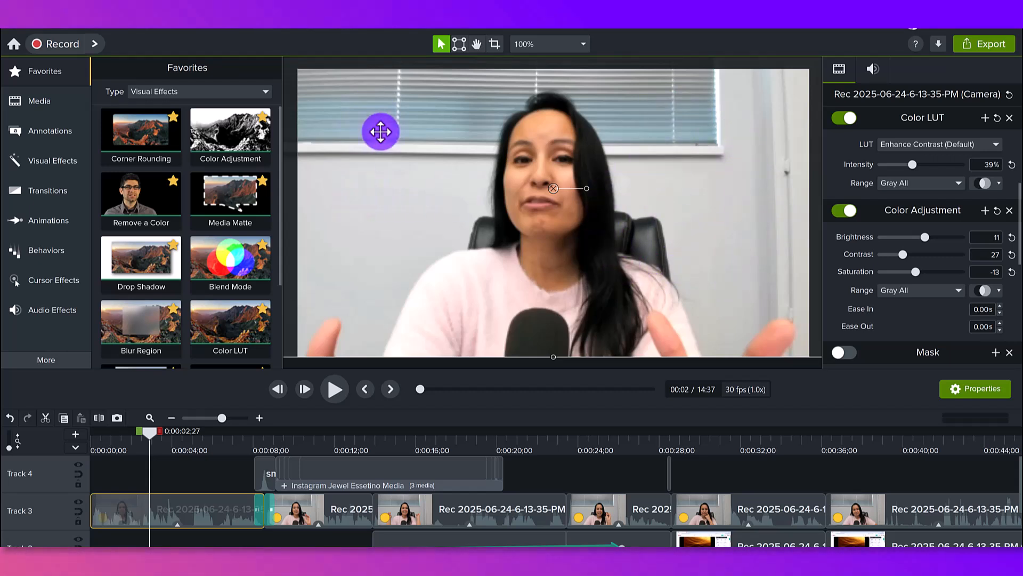
Turn off both Color Adjustment and Color LUT on the clip to view the original footage
{"action": "left_click", "coordinate": [845, 211]}
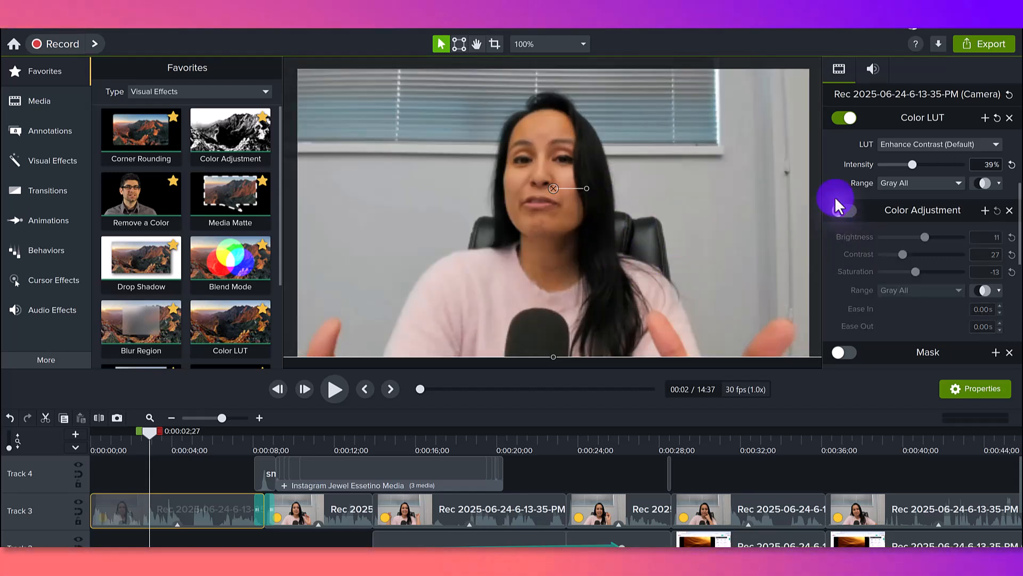
{"action": "left_click", "coordinate": [840, 117]}
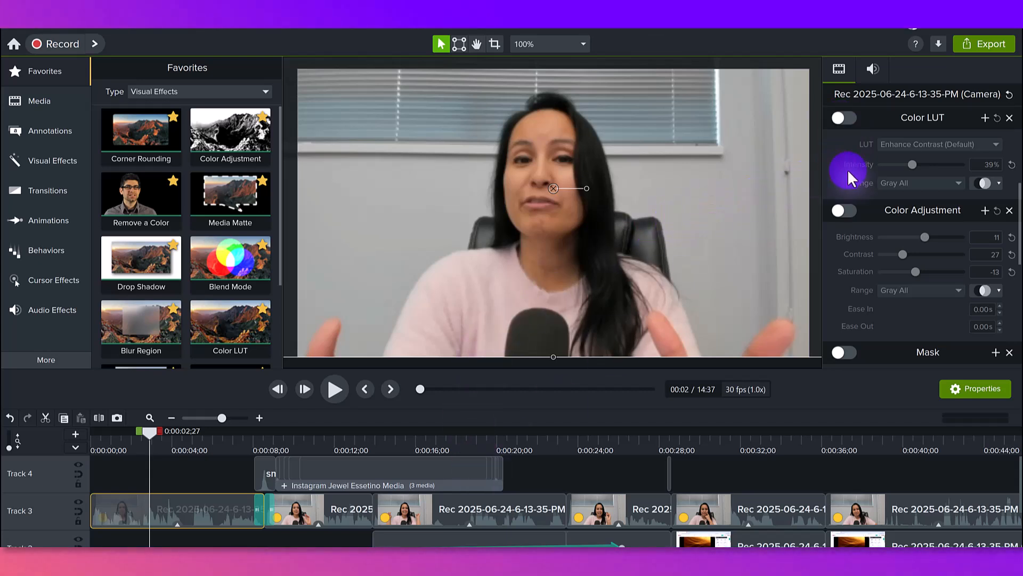
Turn Color LUT and Color Adjustment back on for the camera clip and play its opening to check the look
{"action": "left_click", "coordinate": [843, 120]}
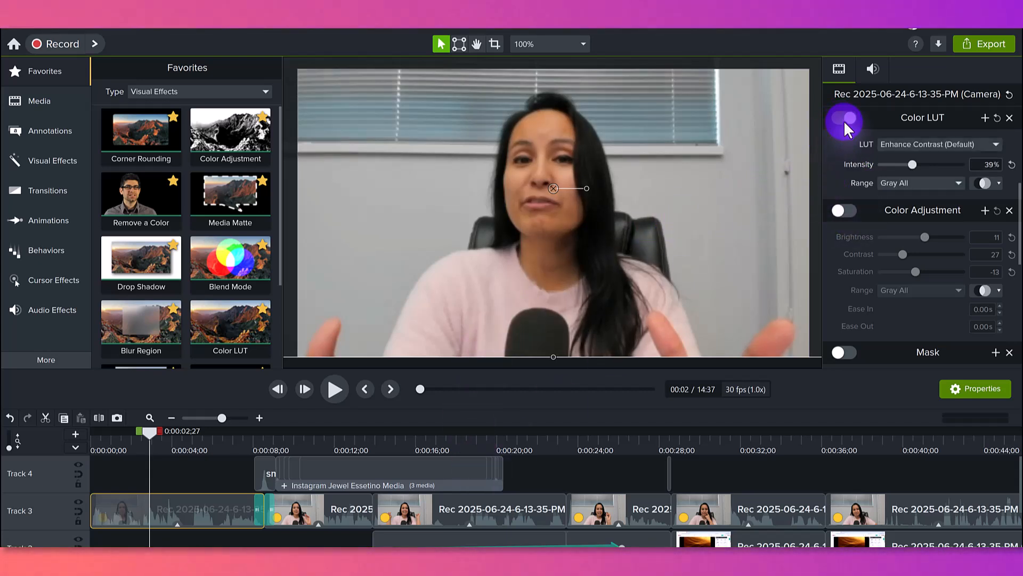
{"action": "left_click", "coordinate": [840, 209]}
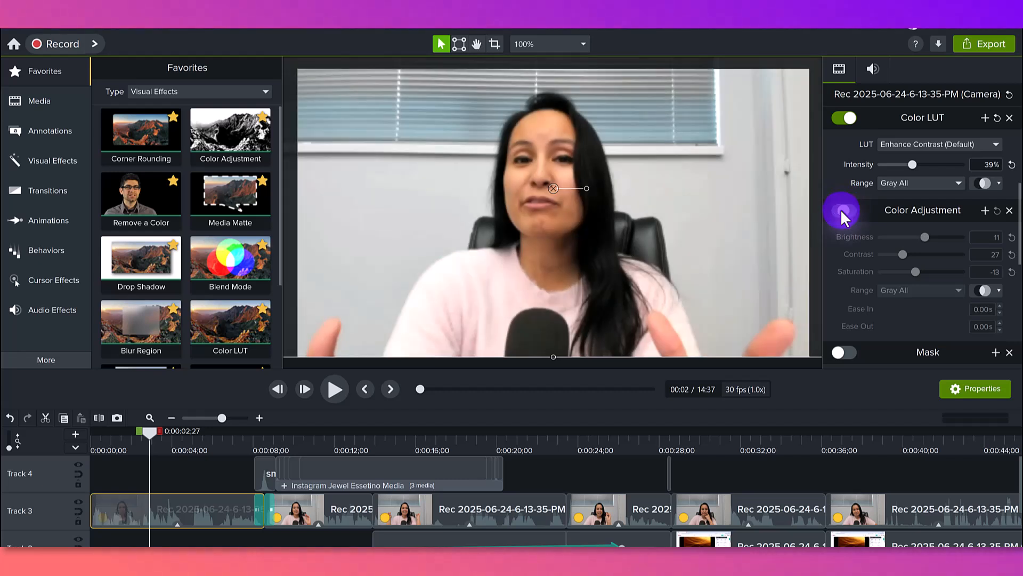
{"action": "left_click", "coordinate": [114, 445]}
{"action": "key", "text": "space"}
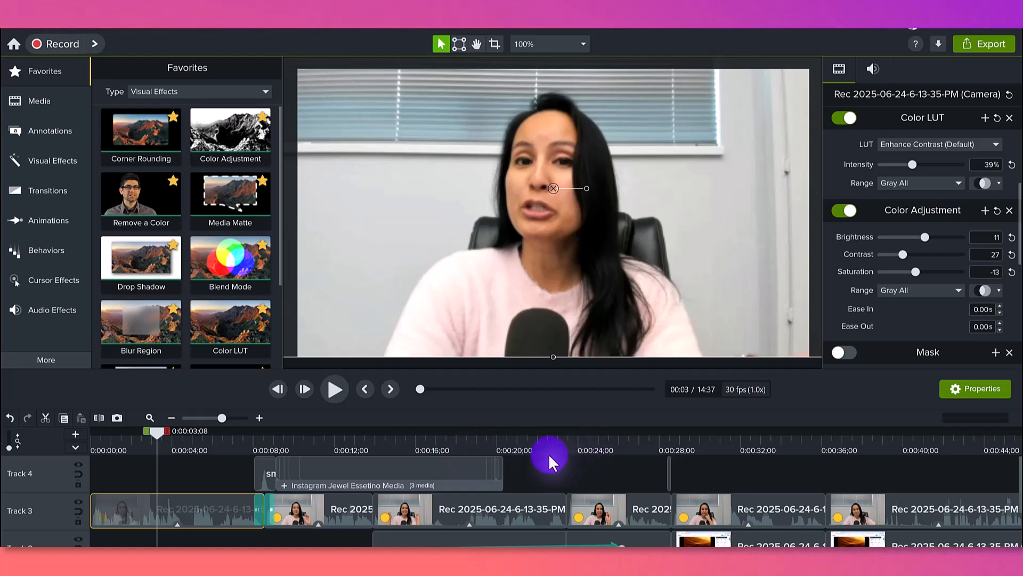
Crop the uncut screen recording on Track 2 around the YouTube video and its title, to about 1,302 by 859
{"action": "scroll", "coordinate": [600, 459], "scroll_direction": "down", "scroll_amount": 1}
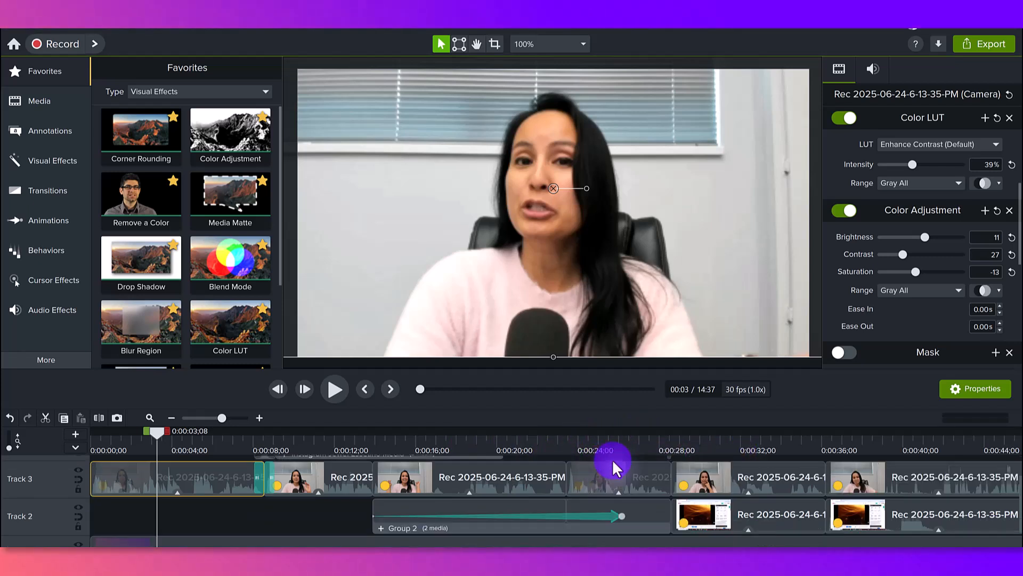
{"action": "left_click", "coordinate": [731, 433]}
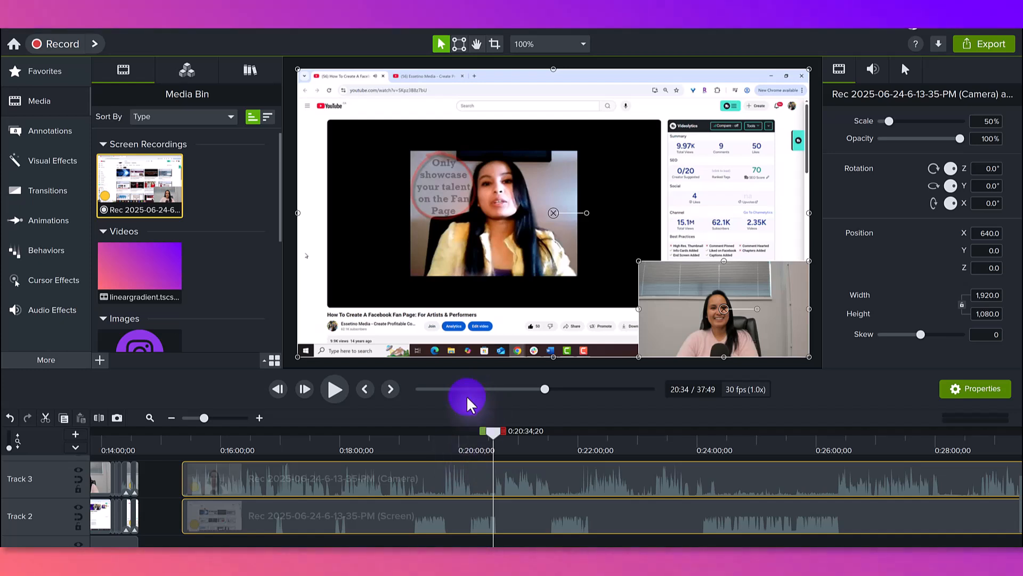
{"action": "left_click", "coordinate": [480, 509]}
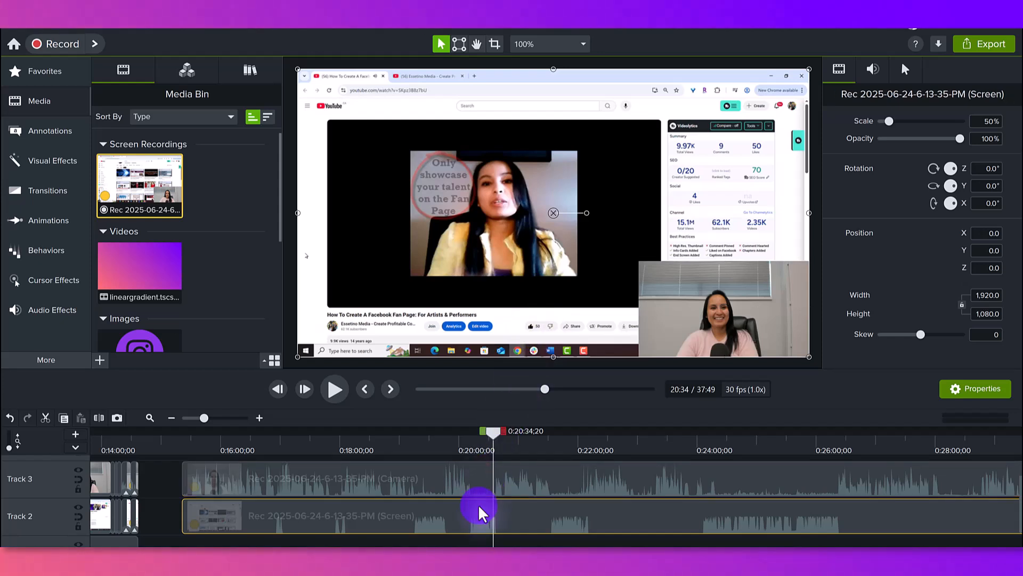
{"action": "left_click", "coordinate": [495, 45]}
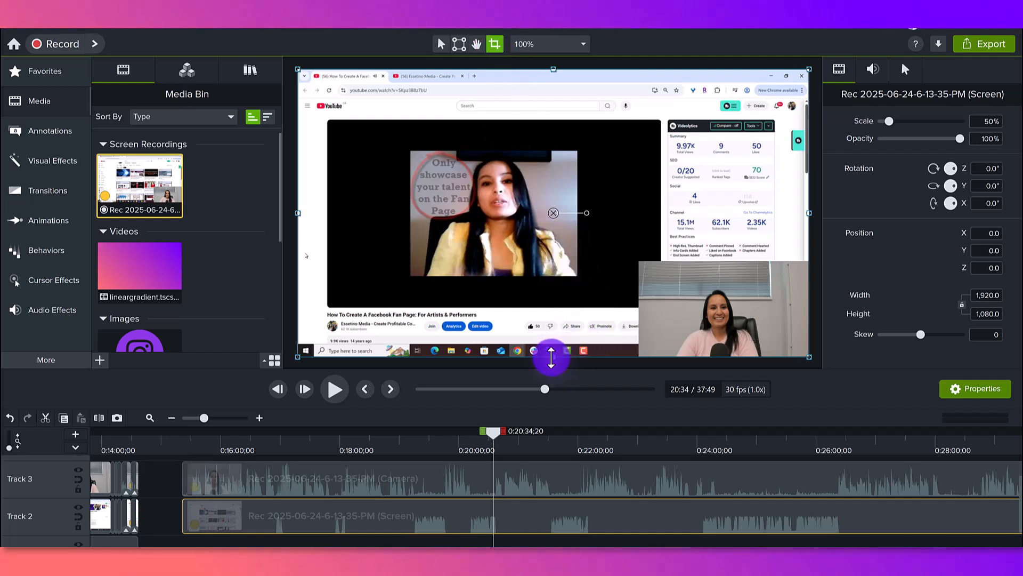
{"action": "mouse_move", "coordinate": [554, 357]}
{"action": "left_mouse_down"}
{"action": "mouse_move", "coordinate": [553, 337]}
{"action": "mouse_move", "coordinate": [546, 342]}
{"action": "left_mouse_up"}
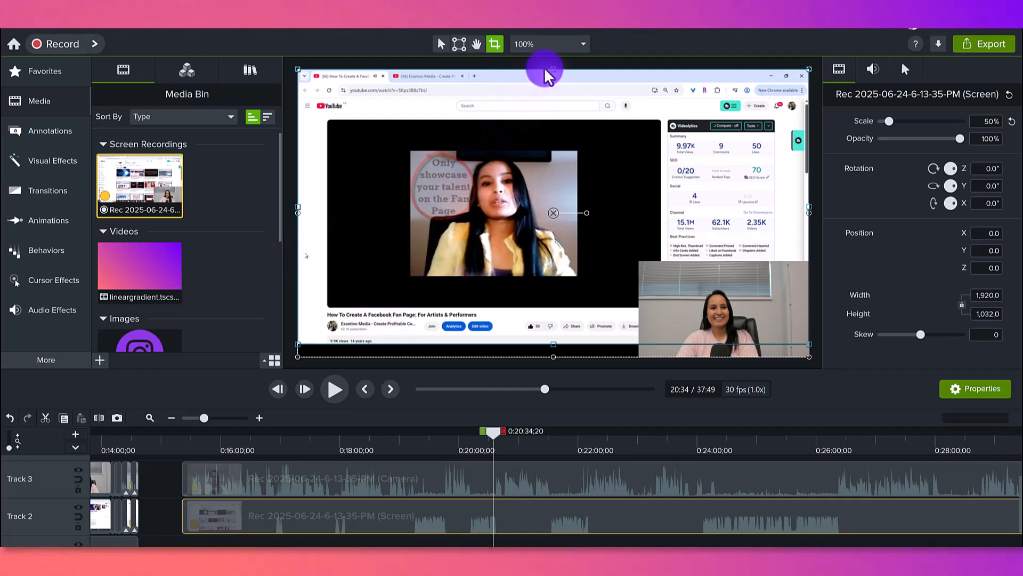
{"action": "left_click_drag", "start_coordinate": [552, 70], "coordinate": [540, 115]}
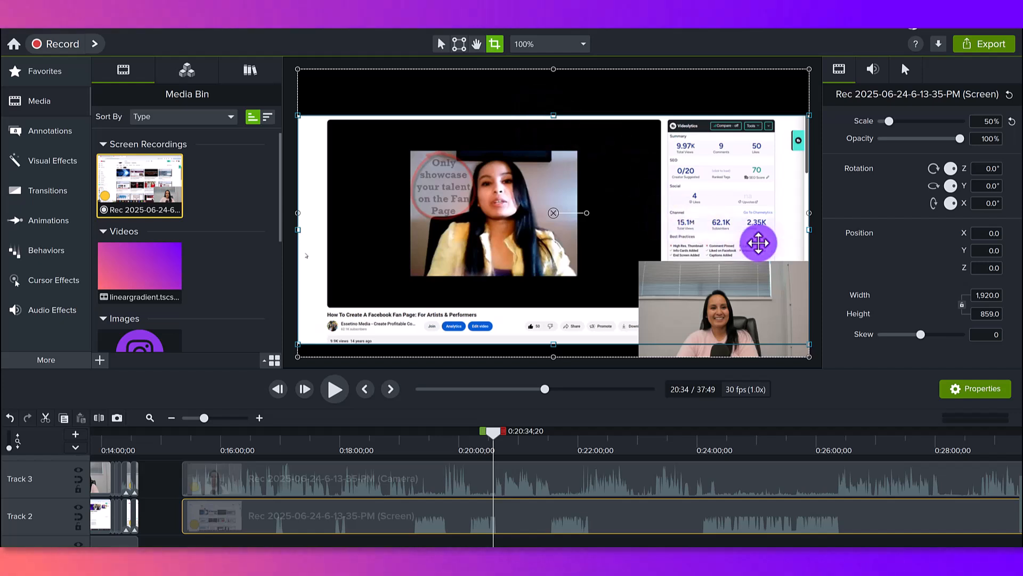
{"action": "left_click_drag", "start_coordinate": [809, 229], "coordinate": [666, 236]}
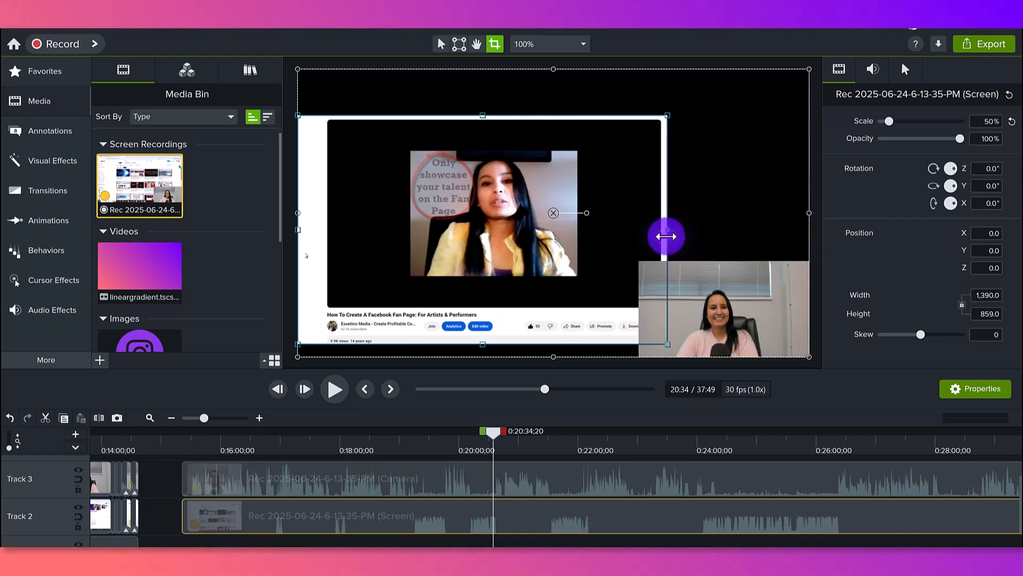
{"action": "left_click_drag", "start_coordinate": [297, 229], "coordinate": [319, 227]}
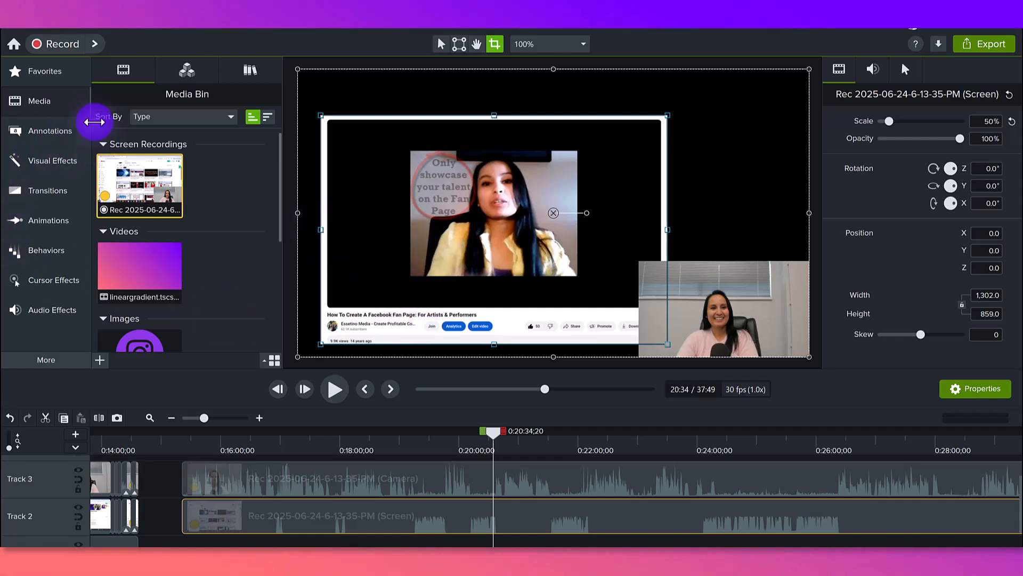
Add the Corner Rounding and Drop Shadow effects to the cropped screen recording on Track 2
{"action": "left_click", "coordinate": [64, 74]}
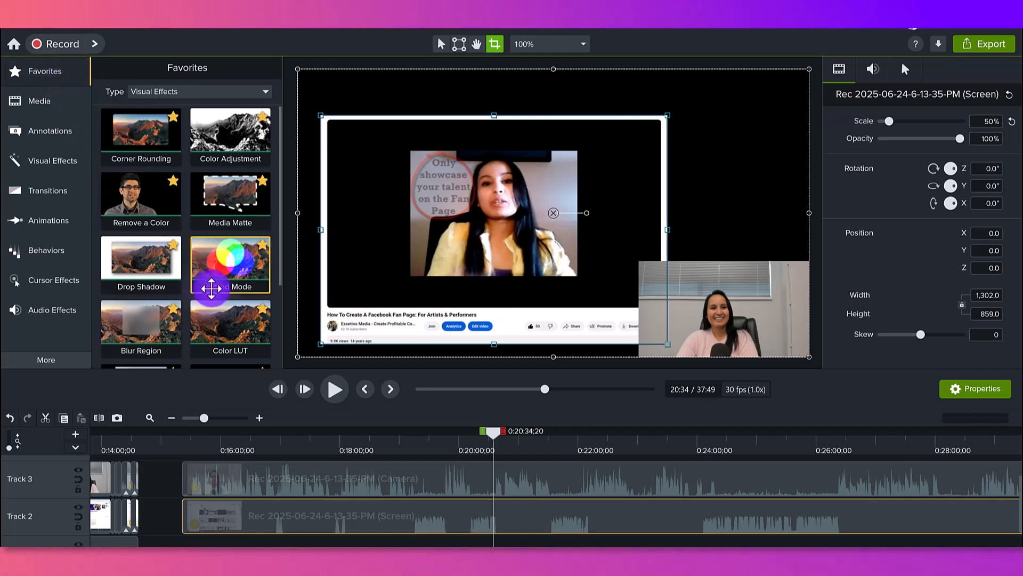
{"action": "left_click", "coordinate": [144, 191]}
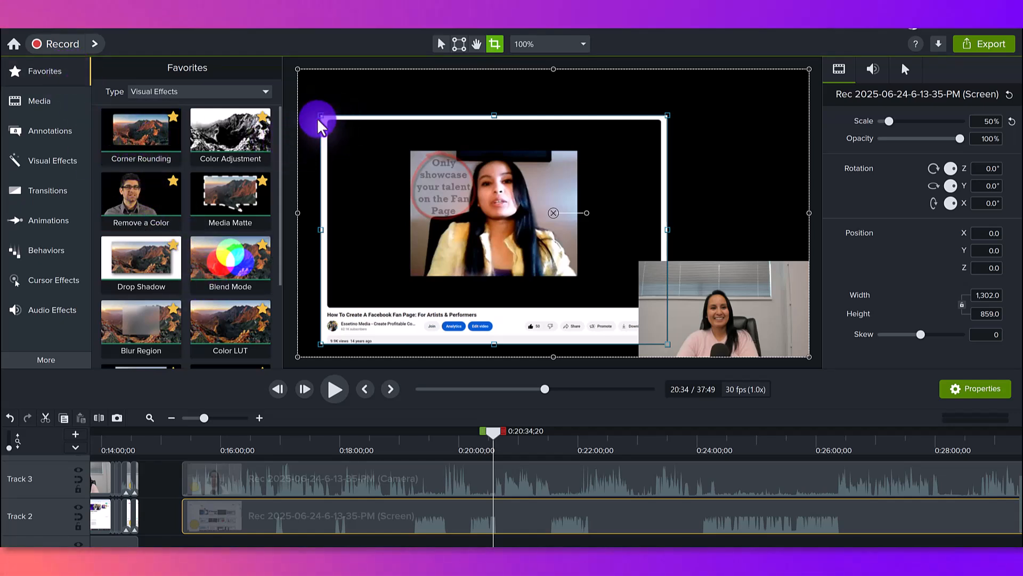
{"action": "left_click_drag", "start_coordinate": [142, 137], "coordinate": [509, 175]}
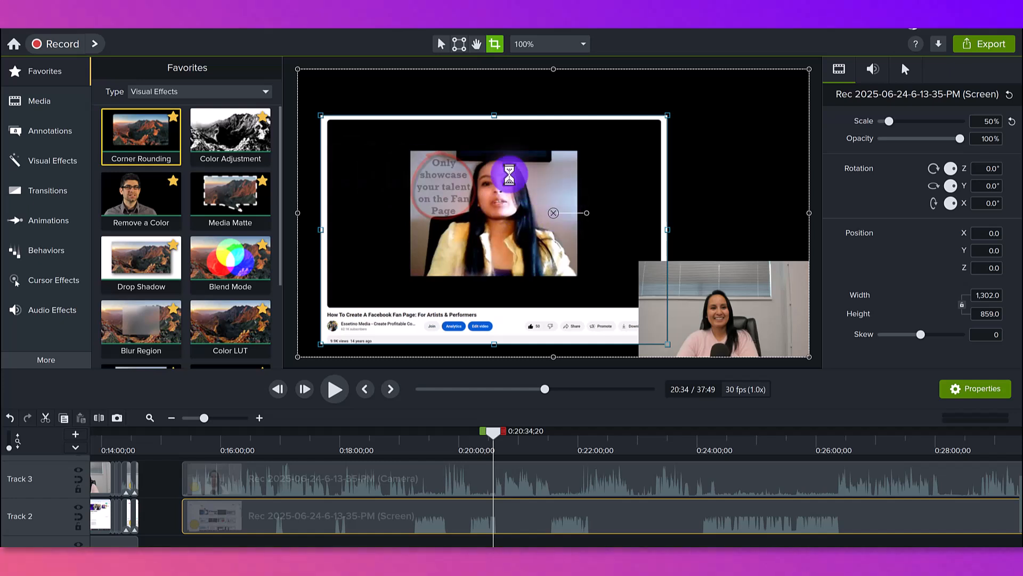
{"action": "left_click_drag", "start_coordinate": [132, 125], "coordinate": [265, 516]}
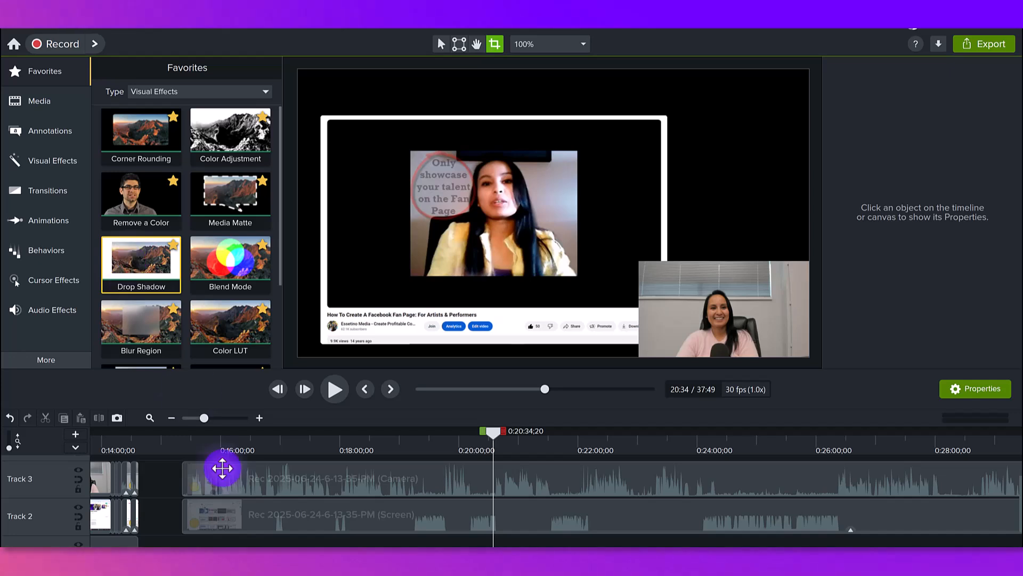
{"action": "left_click", "coordinate": [209, 523]}
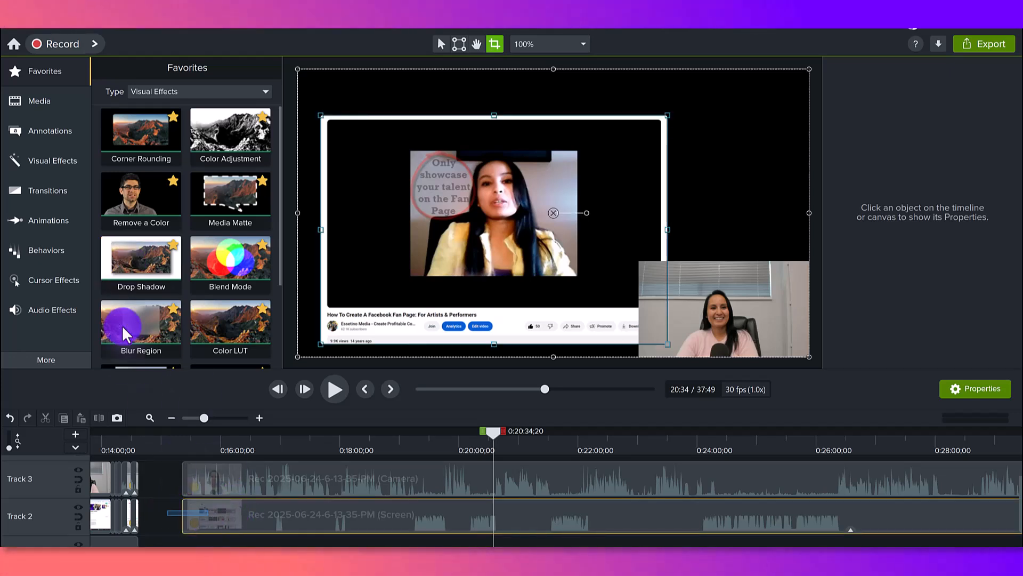
{"action": "left_click_drag", "start_coordinate": [103, 251], "coordinate": [508, 165]}
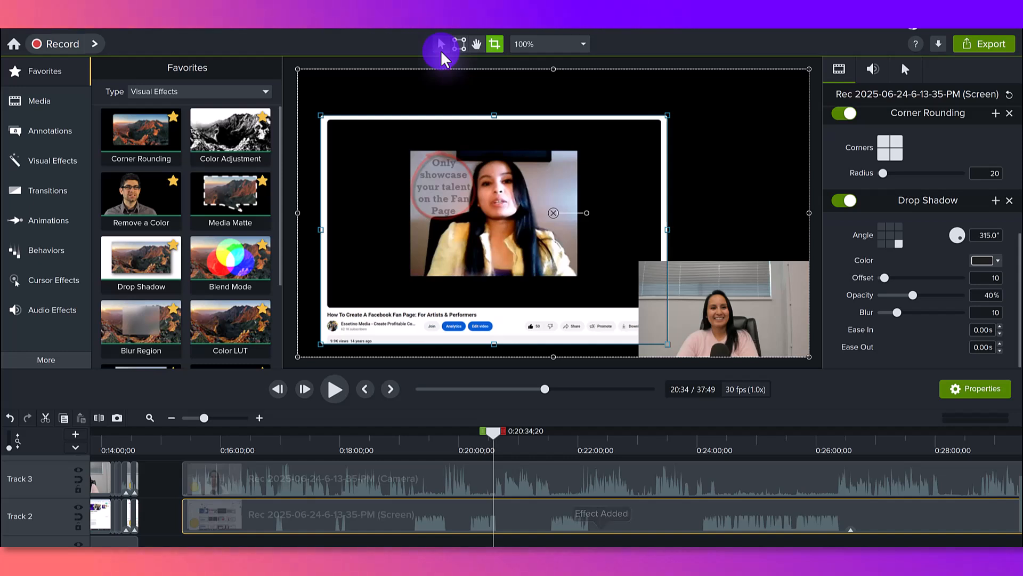
Leave crop mode, enlarge the cropped screen recording on the canvas, and shift it slightly toward the canvas's left edge
{"action": "left_click", "coordinate": [441, 44]}
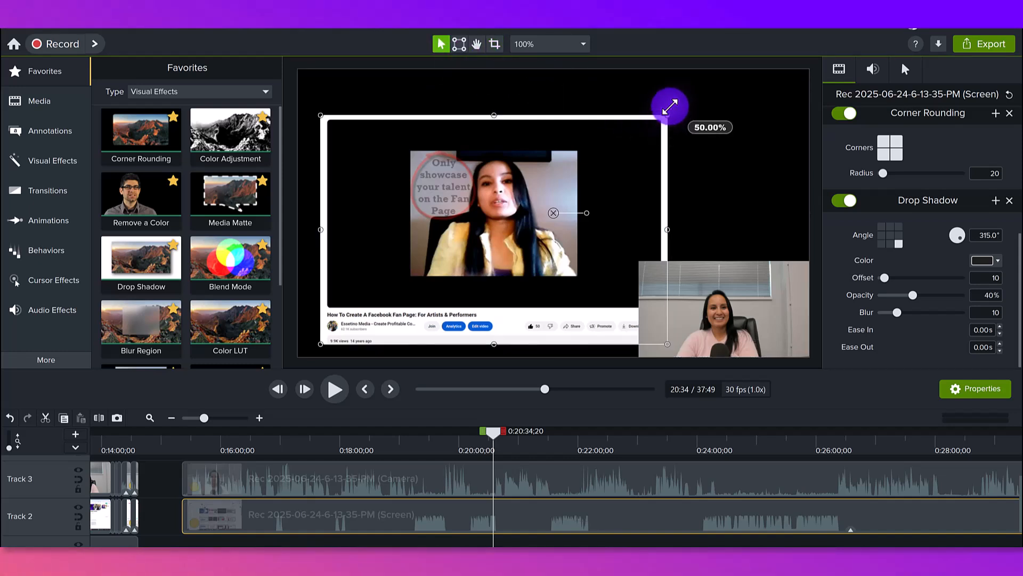
{"action": "left_click_drag", "start_coordinate": [670, 107], "coordinate": [724, 79]}
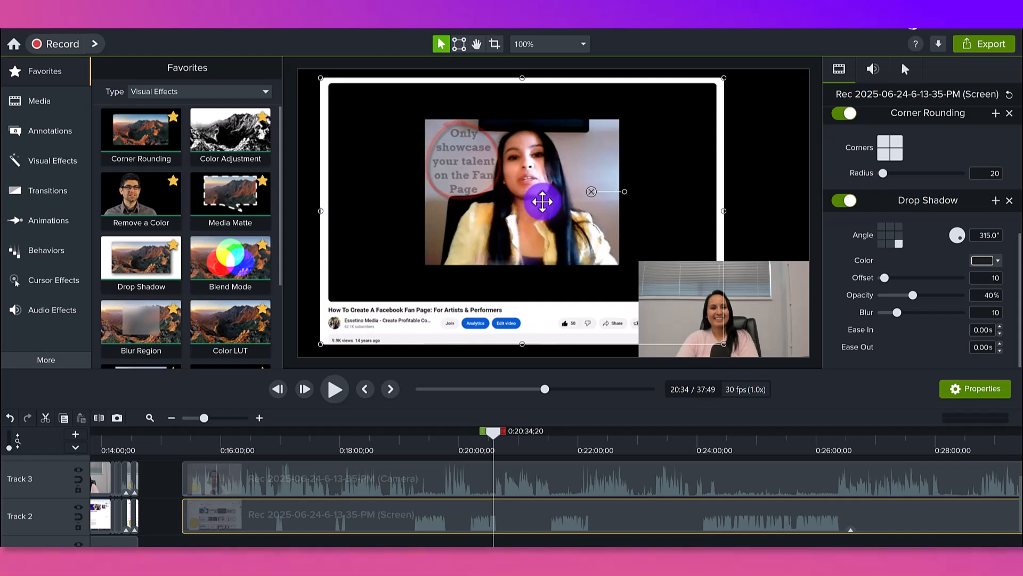
{"action": "left_click_drag", "start_coordinate": [543, 201], "coordinate": [535, 203]}
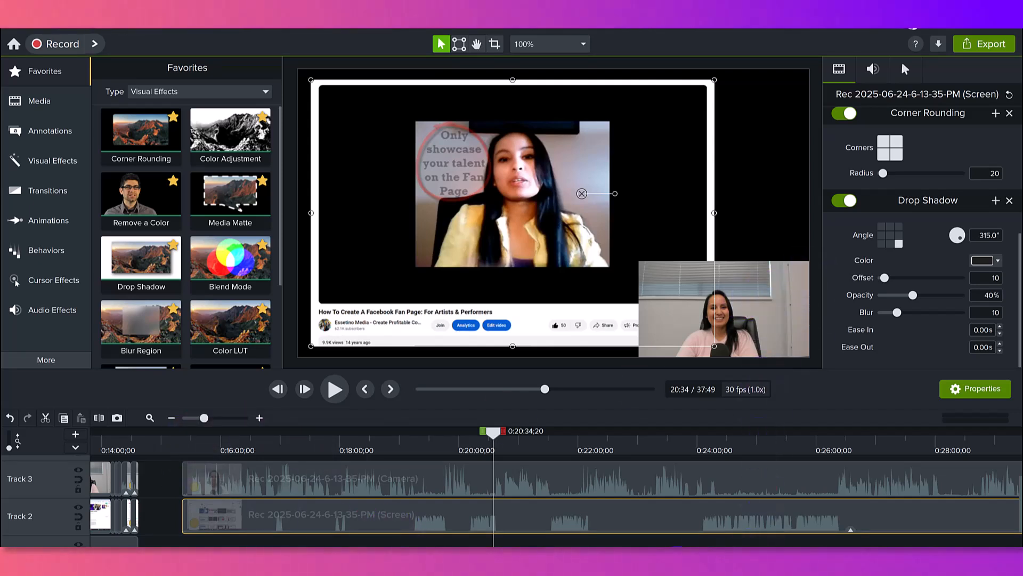
View the finished layout at 0:01:47;28, add the Mask effect to the uncut camera recording on Track 3, and view it at 0:16:21;15
{"action": "left_click_drag", "start_coordinate": [634, 553], "coordinate": [27, 561]}
{"action": "left_click", "coordinate": [198, 443]}
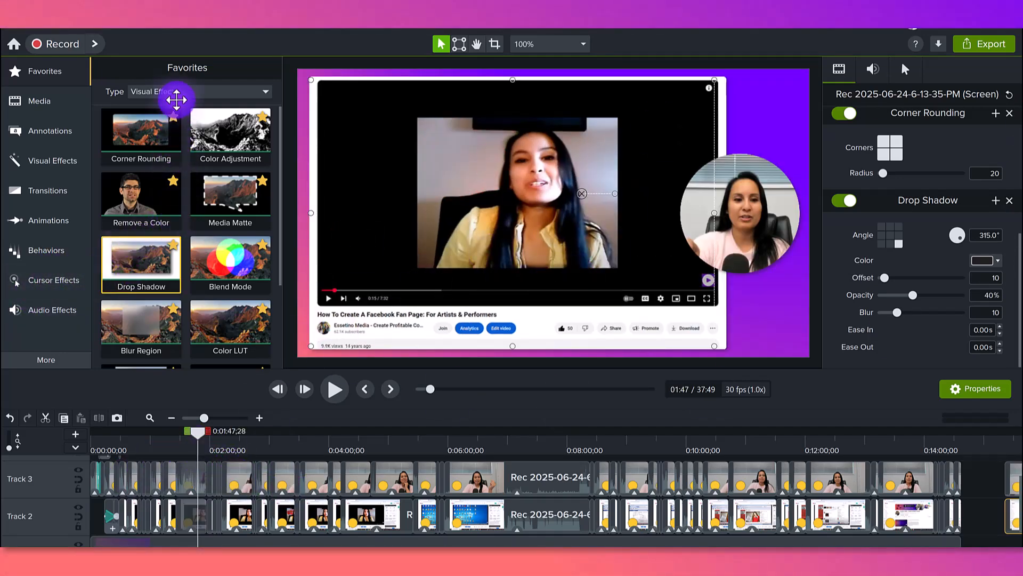
{"action": "scroll", "coordinate": [160, 240], "scroll_direction": "down", "scroll_amount": 3}
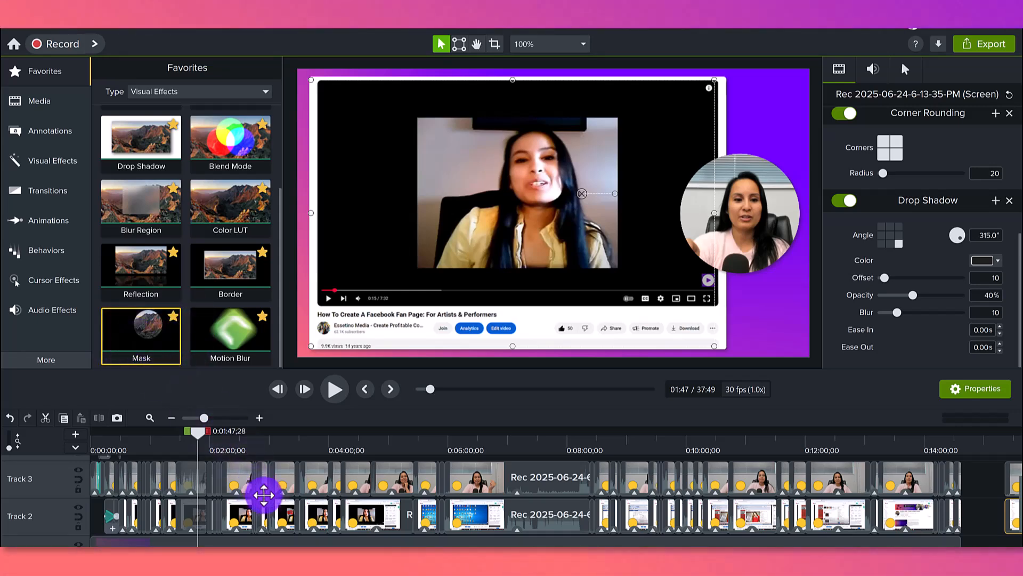
{"action": "left_click_drag", "start_coordinate": [901, 540], "coordinate": [533, 545]}
{"action": "left_click", "coordinate": [540, 470]}
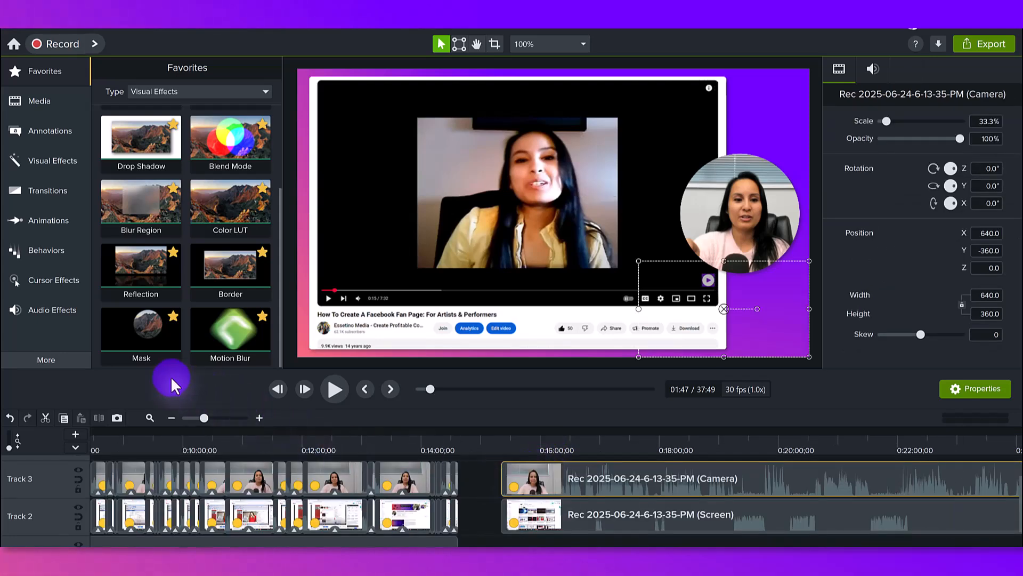
{"action": "left_click_drag", "start_coordinate": [123, 329], "coordinate": [558, 472]}
{"action": "left_click", "coordinate": [561, 439]}
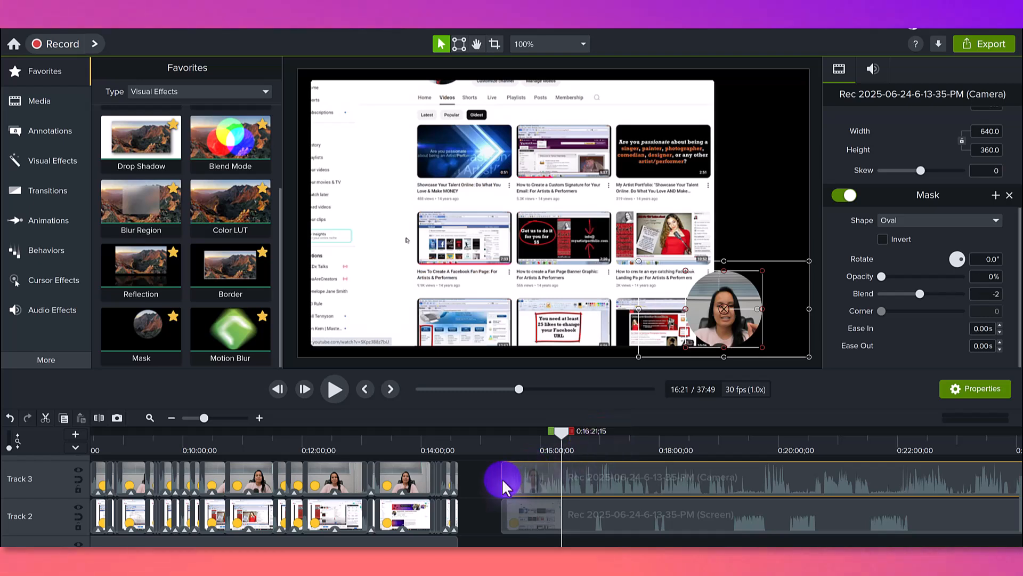
Compare the camera clip with Mask off and on, and check it against the finished edit at 0:13:40;05
{"action": "left_click", "coordinate": [840, 198]}
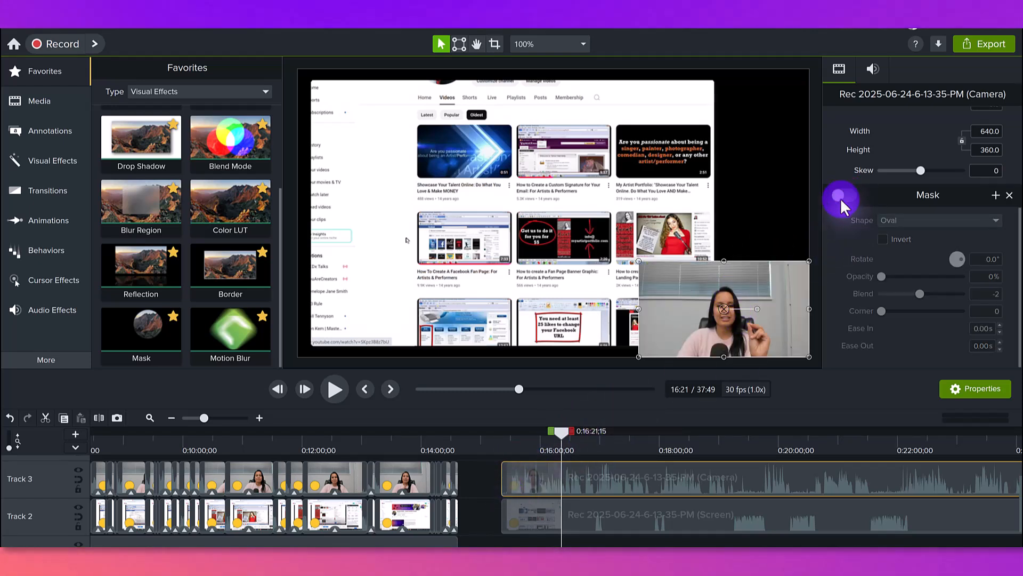
{"action": "left_click", "coordinate": [840, 198]}
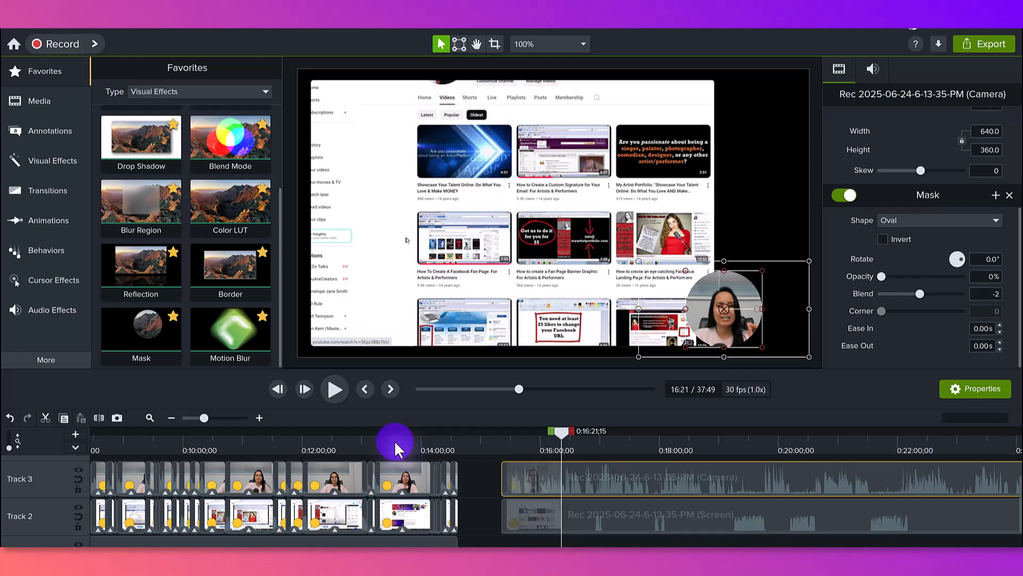
{"action": "mouse_move", "coordinate": [394, 440]}
{"action": "left_mouse_down"}
{"action": "mouse_move", "coordinate": [364, 433]}
{"action": "mouse_move", "coordinate": [401, 425]}
{"action": "left_mouse_up"}
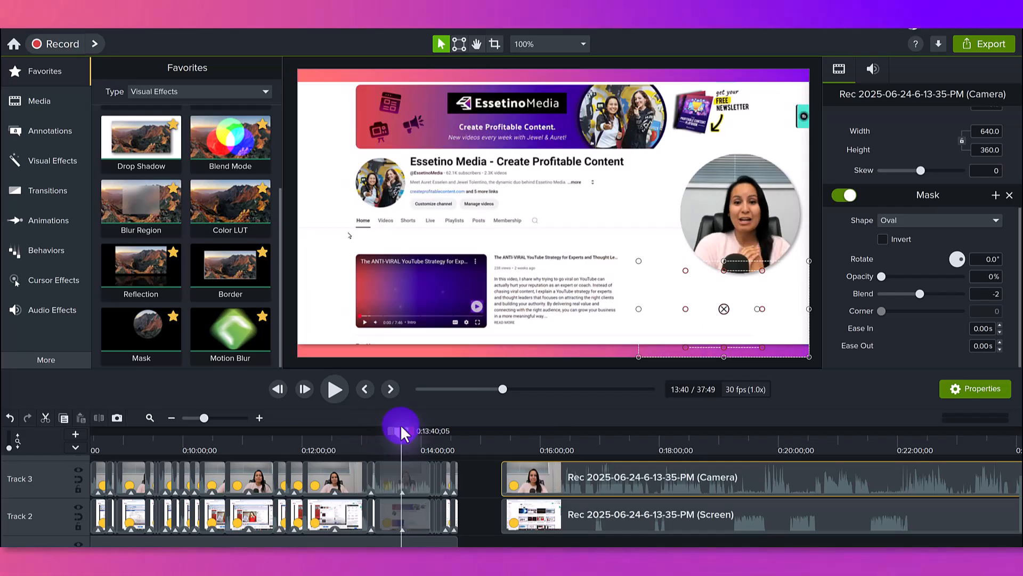
{"action": "left_click", "coordinate": [596, 437]}
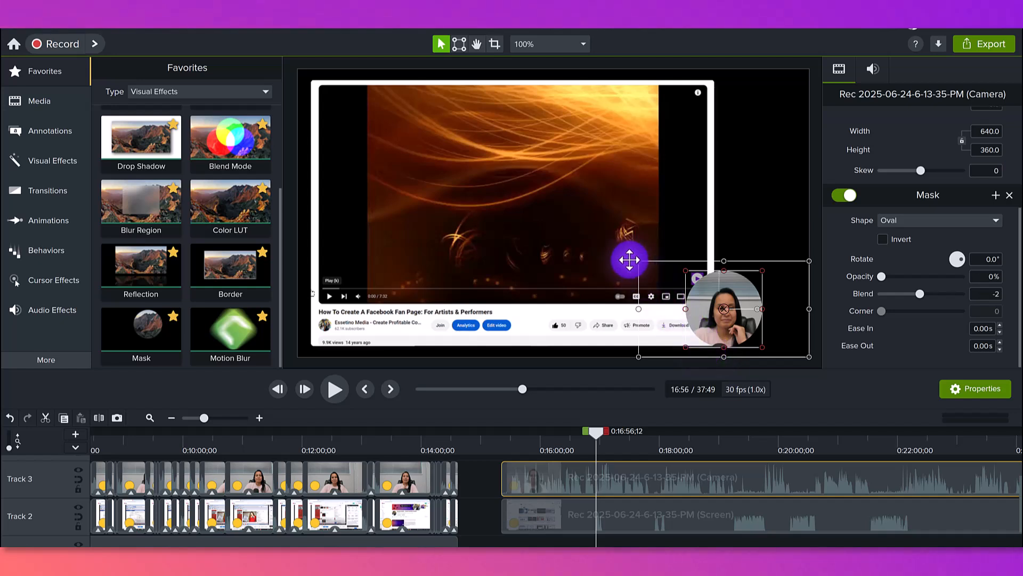
Enlarge the masked camera clip on the canvas and reposition the oval mask so it frames the presenter's face and shoulders
{"action": "left_click_drag", "start_coordinate": [625, 246], "coordinate": [554, 212]}
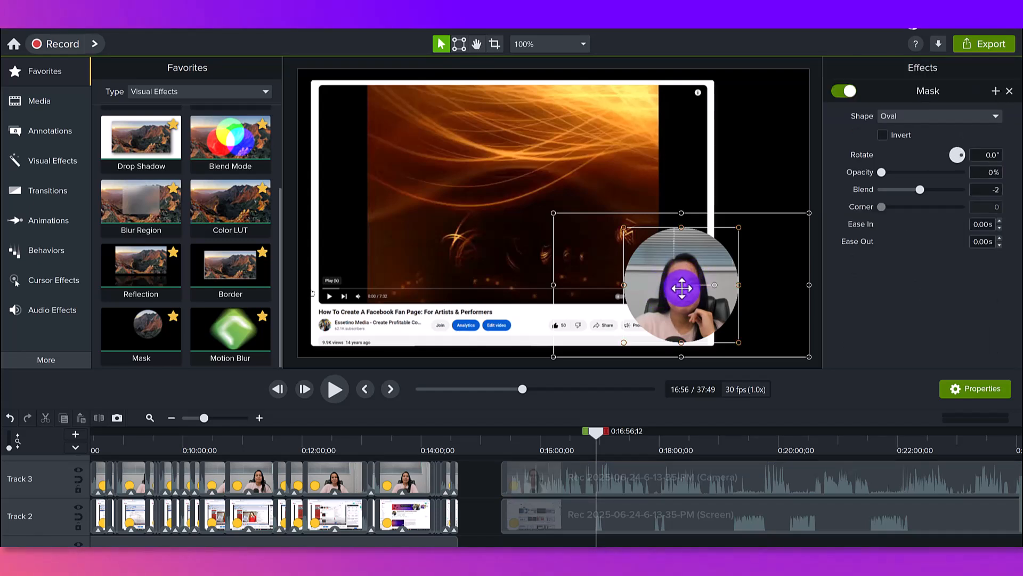
{"action": "left_click_drag", "start_coordinate": [682, 288], "coordinate": [682, 298]}
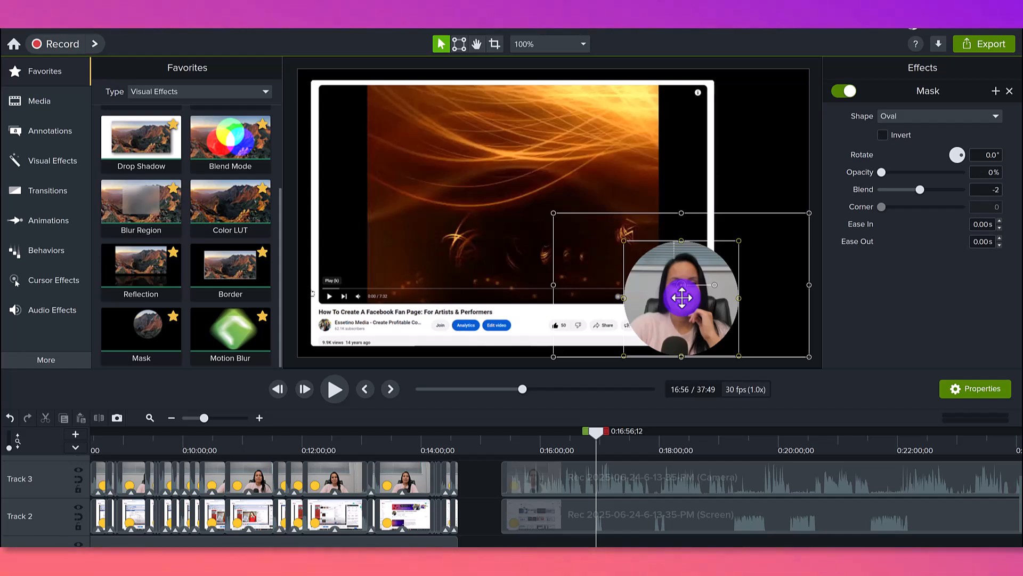
{"action": "left_click_drag", "start_coordinate": [682, 298], "coordinate": [681, 286]}
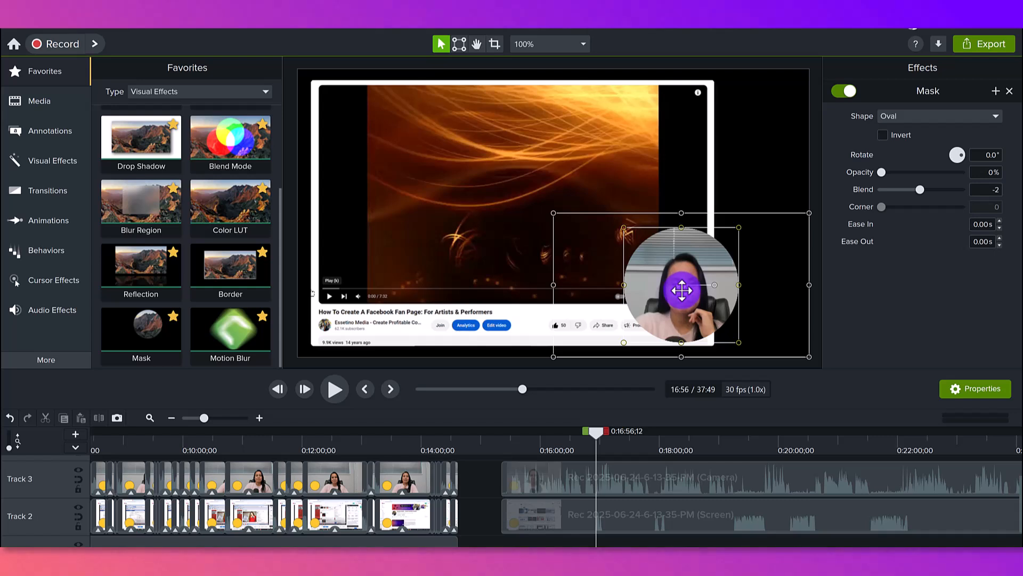
{"action": "left_click_drag", "start_coordinate": [681, 283], "coordinate": [683, 292]}
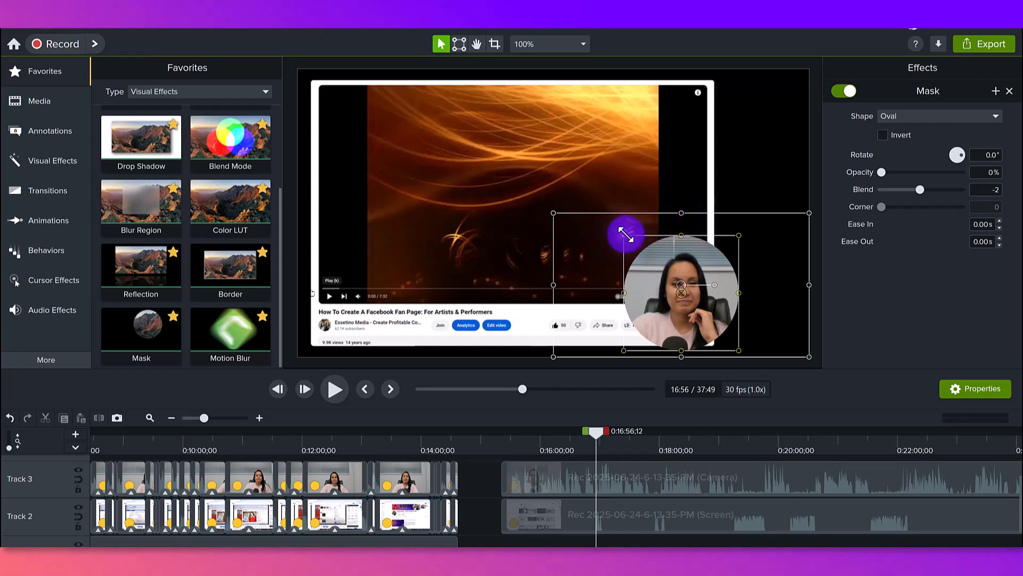
Shrink the oval mask slightly and enlarge the camera clip to about 1,152 by 648
{"action": "left_click_drag", "start_coordinate": [616, 233], "coordinate": [634, 244]}
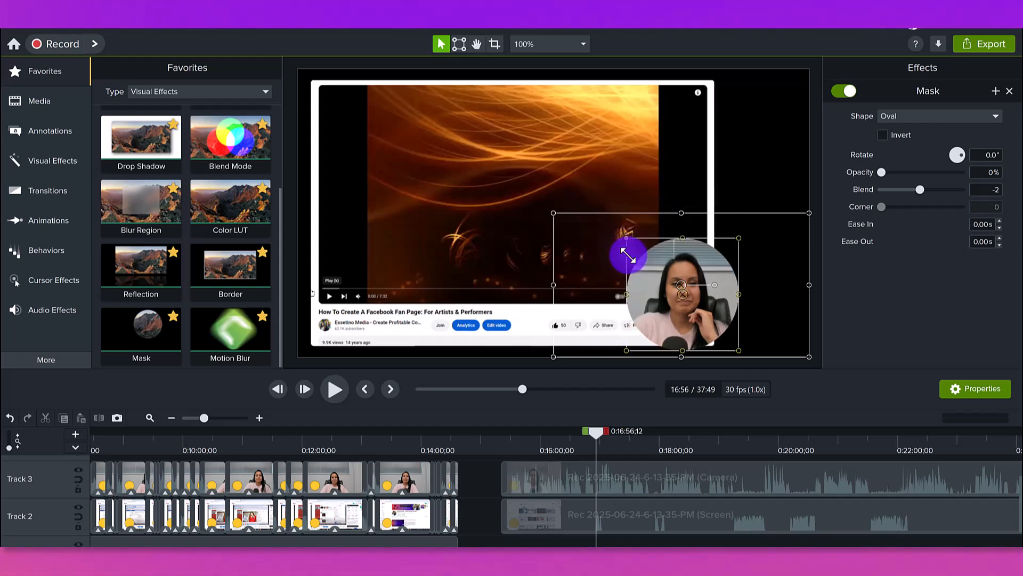
{"action": "left_click_drag", "start_coordinate": [628, 255], "coordinate": [630, 257]}
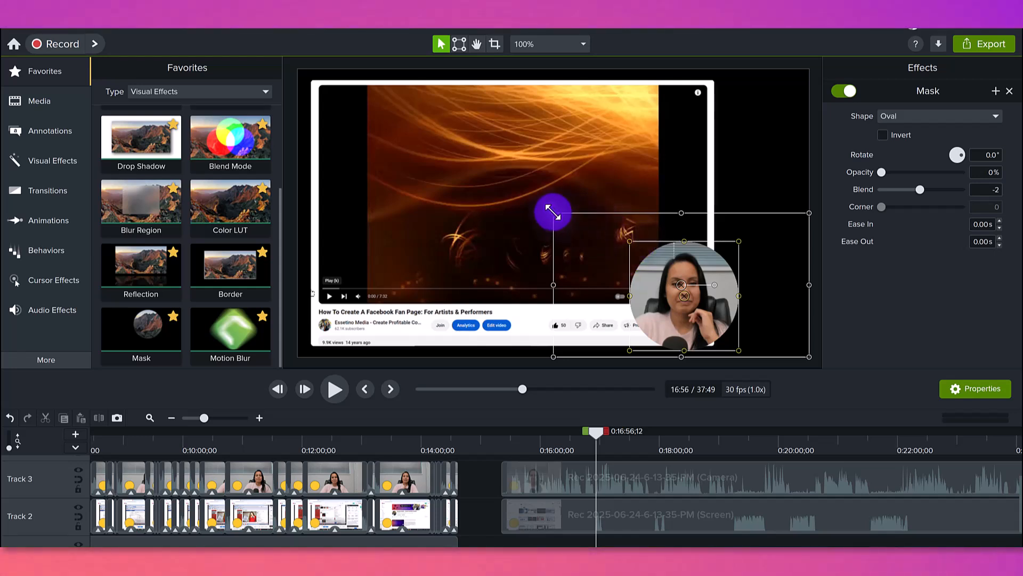
{"action": "left_click_drag", "start_coordinate": [553, 212], "coordinate": [501, 189]}
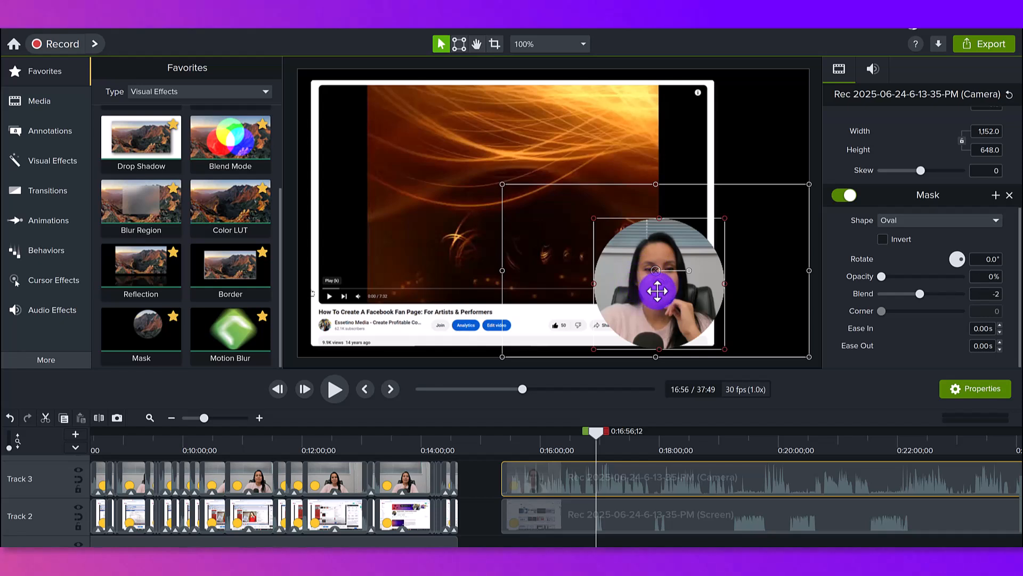
Move the masked camera clip over the right edge of the screen recording and shift the oval mask slightly left around the presenter
{"action": "left_click_drag", "start_coordinate": [693, 244], "coordinate": [631, 231]}
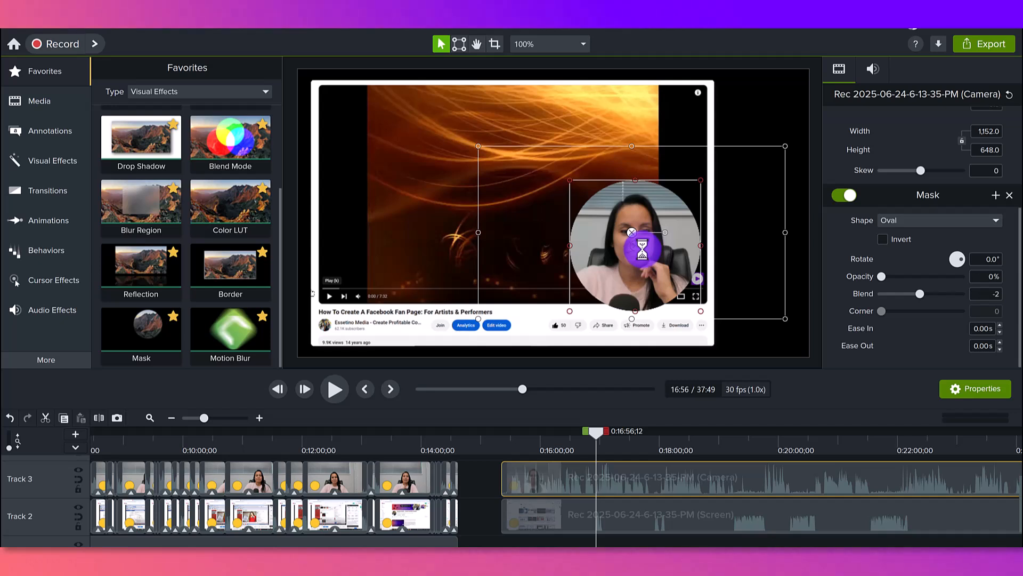
{"action": "mouse_move", "coordinate": [637, 246]}
{"action": "left_mouse_down"}
{"action": "mouse_move", "coordinate": [629, 255]}
{"action": "mouse_move", "coordinate": [633, 233]}
{"action": "mouse_move", "coordinate": [630, 244]}
{"action": "left_mouse_up"}
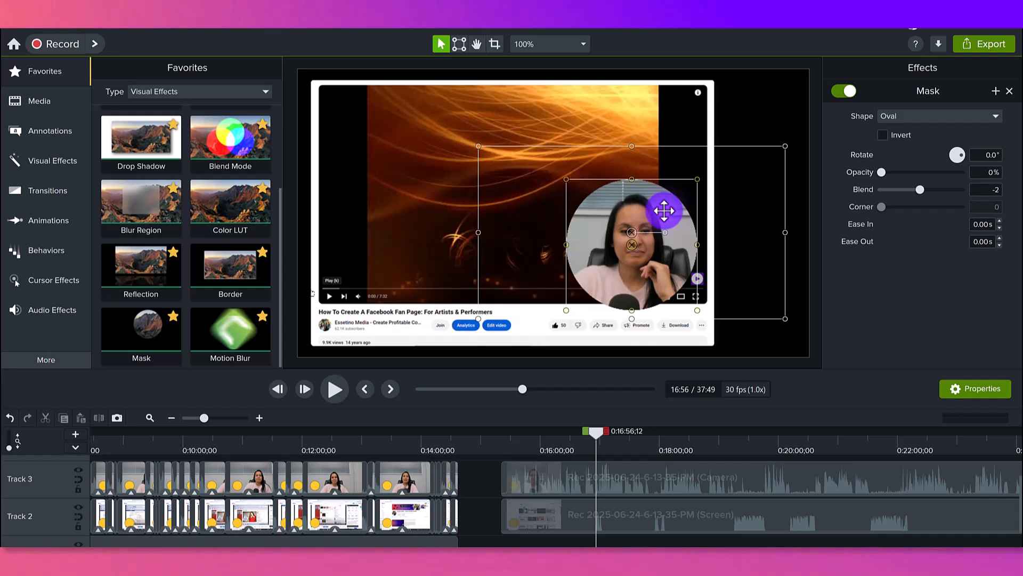
{"action": "left_click_drag", "start_coordinate": [669, 273], "coordinate": [731, 199]}
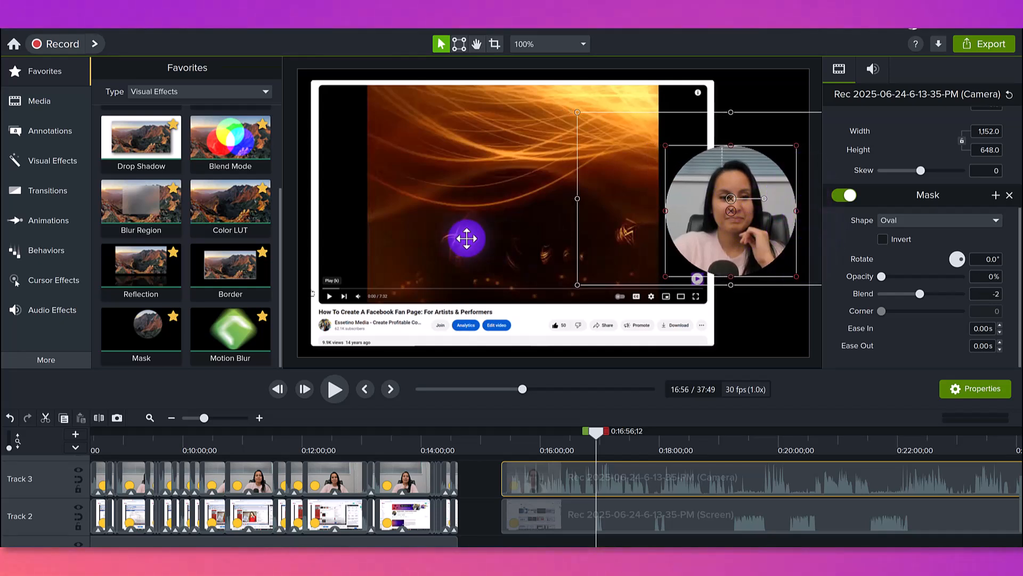
{"action": "left_click", "coordinate": [530, 526]}
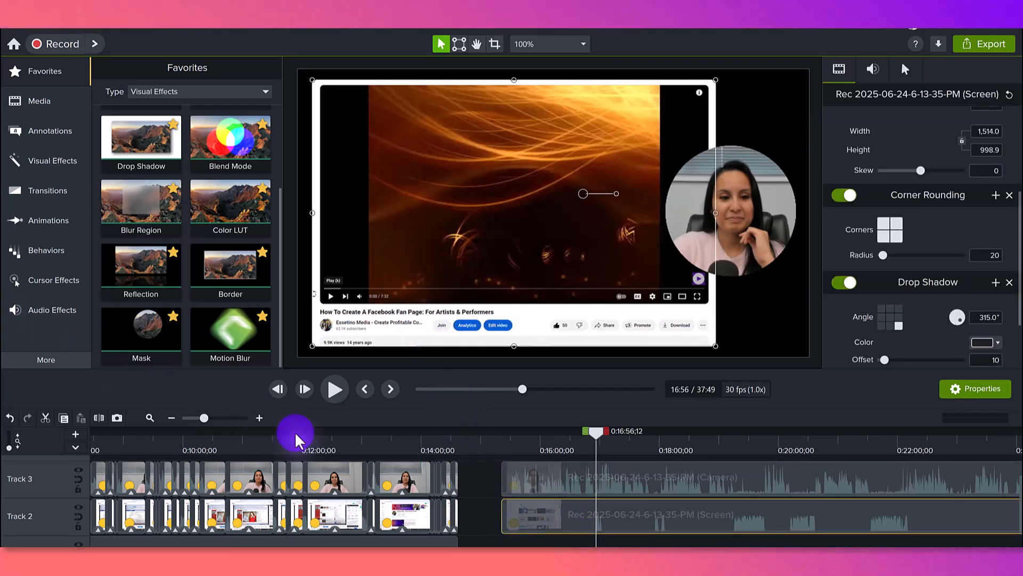
{"action": "left_click", "coordinate": [487, 478]}
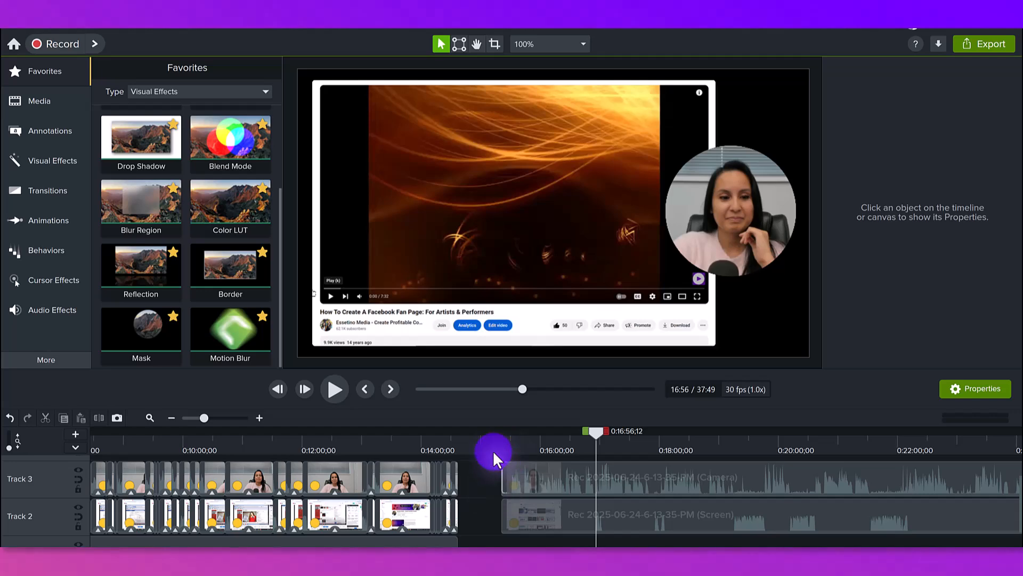
Preview the new camera and screen layout on the uncut recording at 0:20:15;11 and 0:20:50;16
{"action": "left_click_drag", "start_coordinate": [479, 437], "coordinate": [793, 460]}
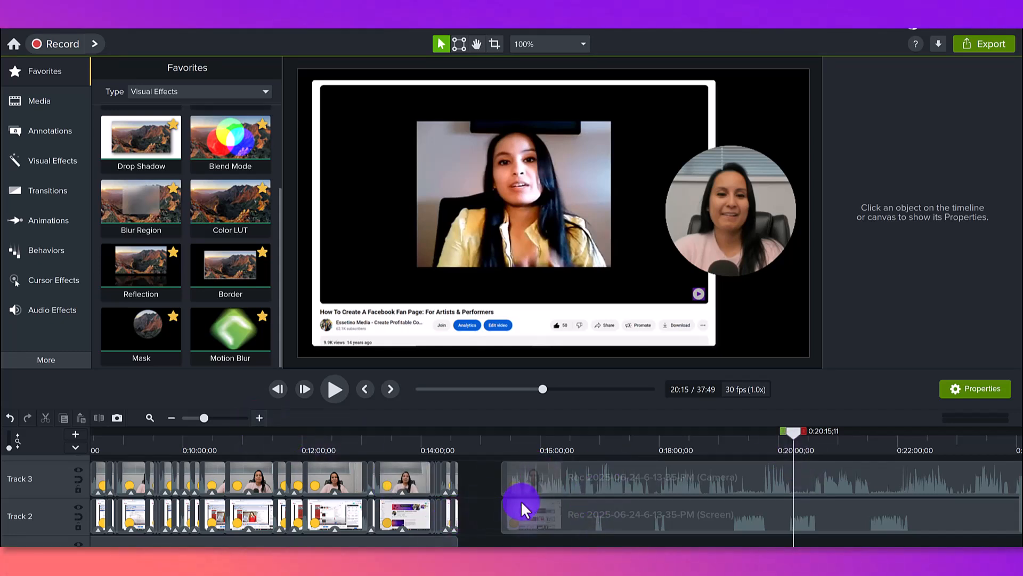
{"action": "left_click_drag", "start_coordinate": [519, 439], "coordinate": [546, 480]}
{"action": "left_click_drag", "start_coordinate": [745, 474], "coordinate": [827, 475]}
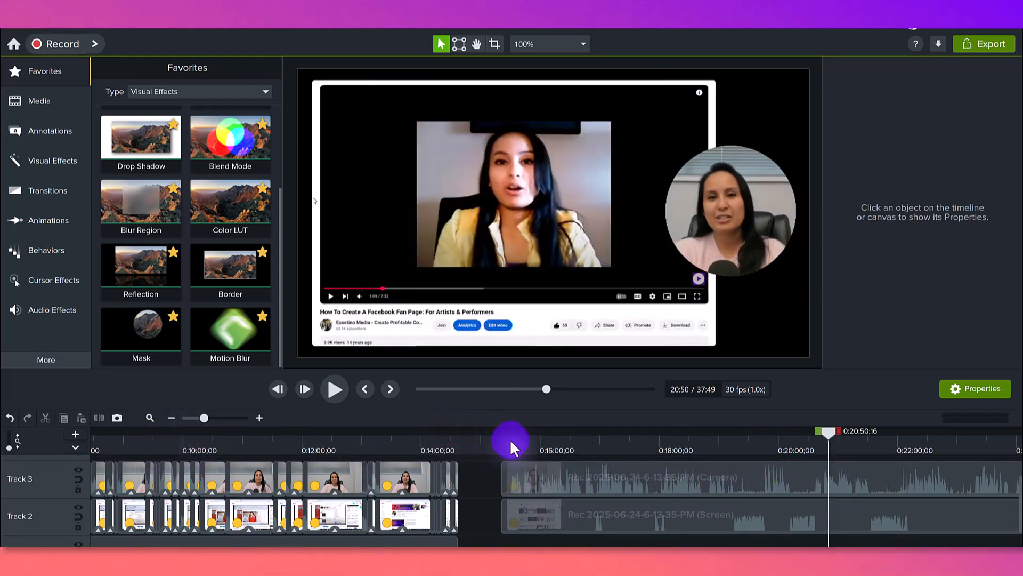
Review the finished edit for comparison at 0:13:18;04, 0:03:32;11 and 0:09:36;28
{"action": "left_click_drag", "start_coordinate": [521, 443], "coordinate": [126, 447]}
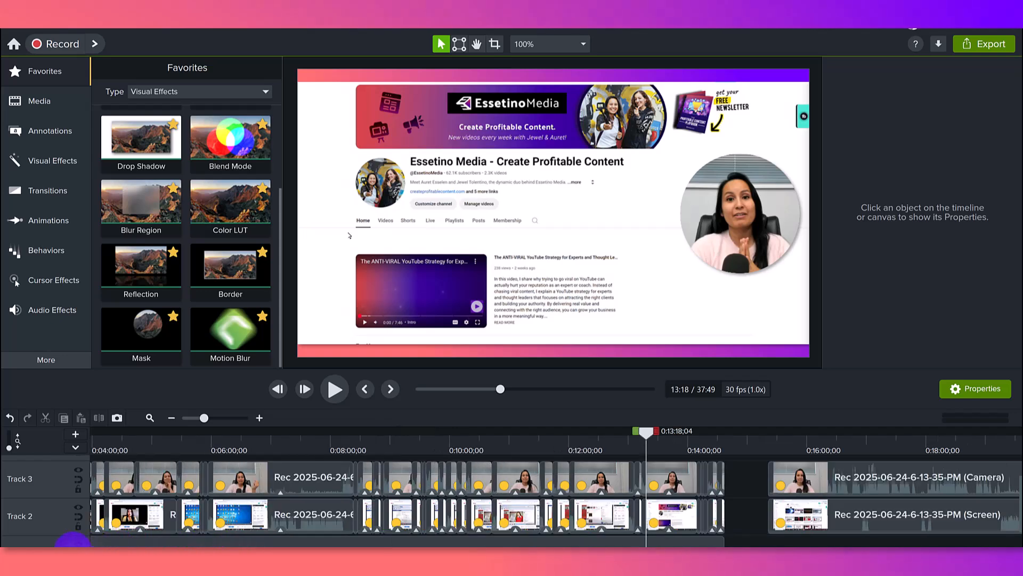
{"action": "left_click_drag", "start_coordinate": [73, 550], "coordinate": [43, 550]}
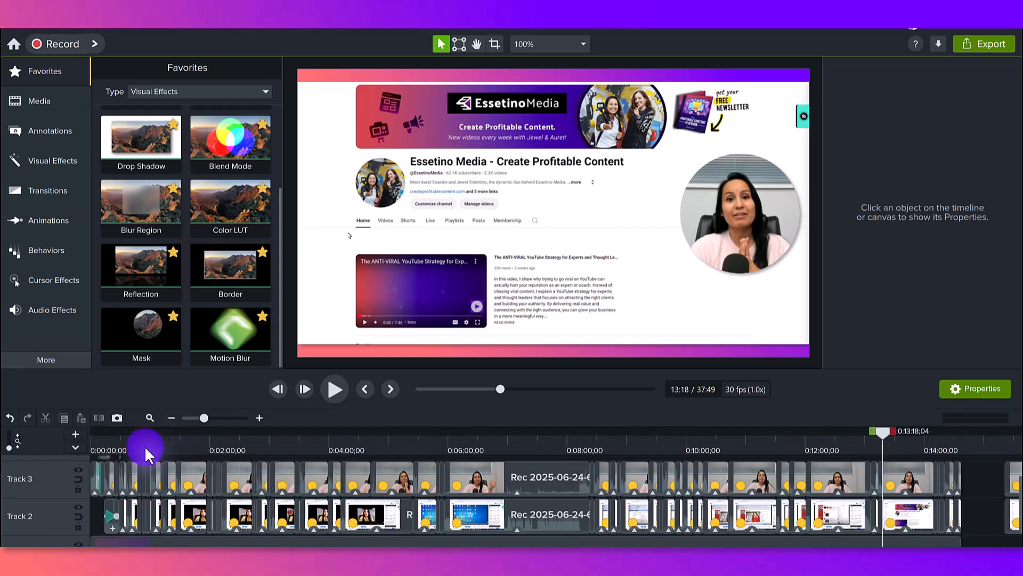
{"action": "left_click_drag", "start_coordinate": [145, 445], "coordinate": [301, 449]}
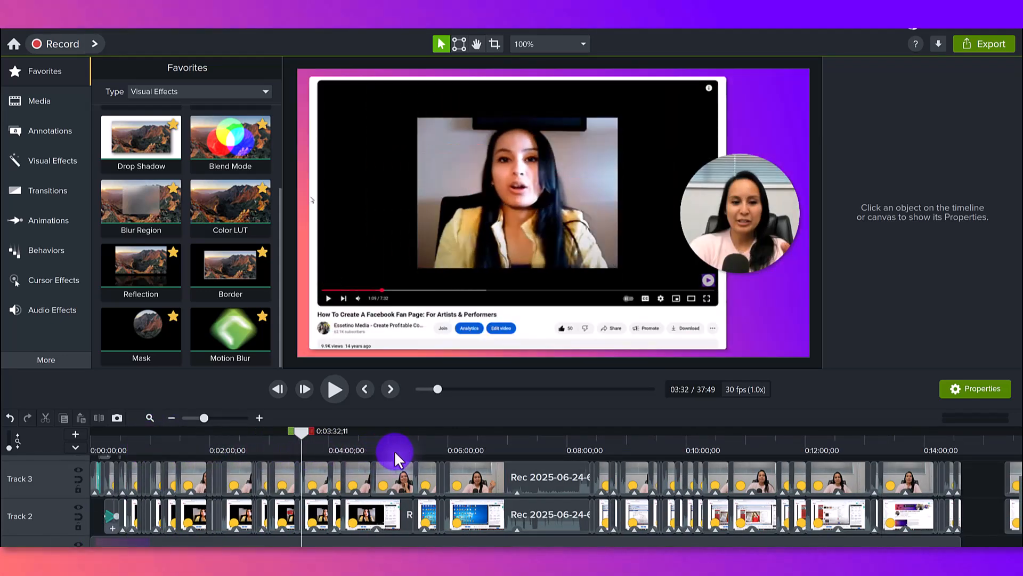
{"action": "left_click_drag", "start_coordinate": [395, 450], "coordinate": [584, 468]}
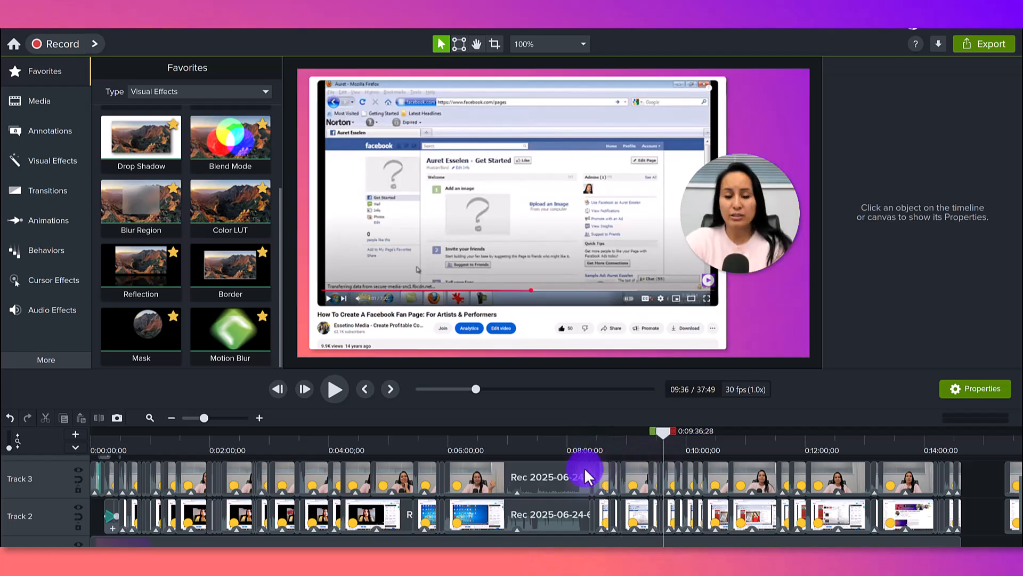
Select the lineargradient background clip on Track 1 and view it in the finished edit at 0:14:29;09 and 0:03:59;06
{"action": "scroll", "coordinate": [580, 490], "scroll_direction": "down", "scroll_amount": 1}
{"action": "left_click", "coordinate": [879, 528]}
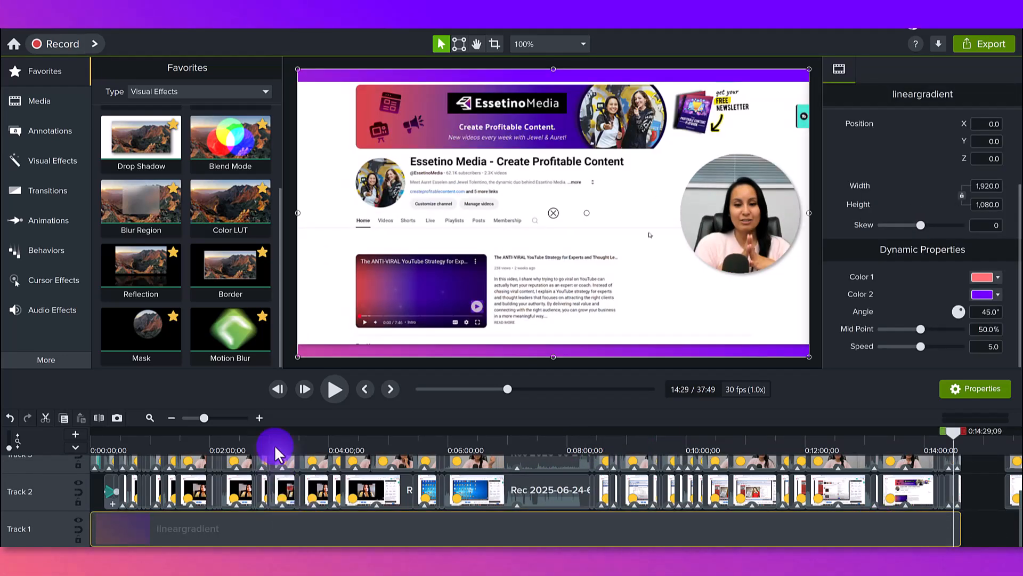
{"action": "left_click_drag", "start_coordinate": [275, 447], "coordinate": [31, 103]}
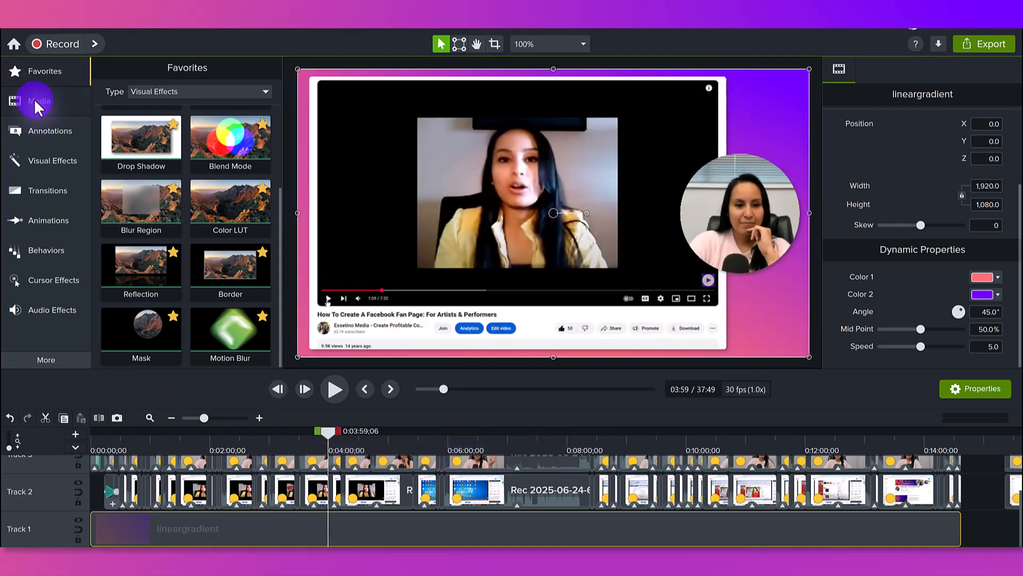
Browse the Essetino Assets library as far as the lineargradient asset and examine the list of available libraries
{"action": "left_click", "coordinate": [34, 99]}
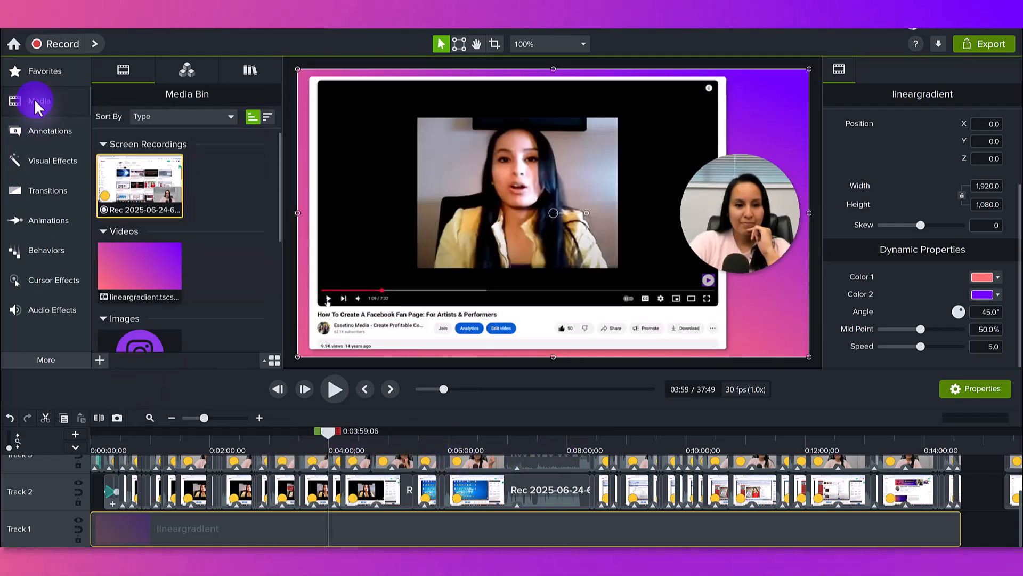
{"action": "left_click", "coordinate": [258, 63]}
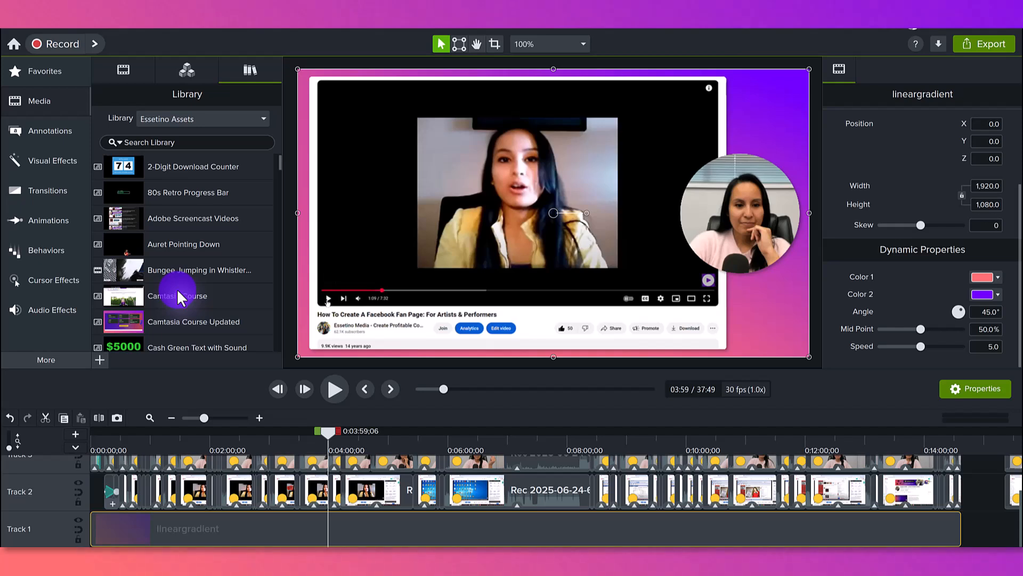
{"action": "scroll", "coordinate": [176, 295], "scroll_direction": "down", "scroll_amount": 3}
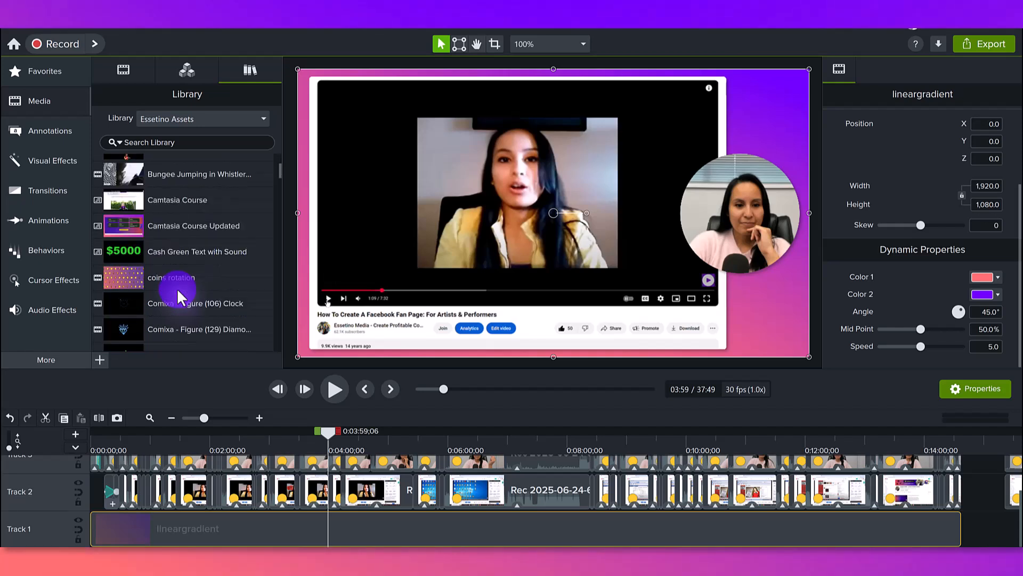
{"action": "scroll", "coordinate": [177, 288], "scroll_direction": "down", "scroll_amount": 2}
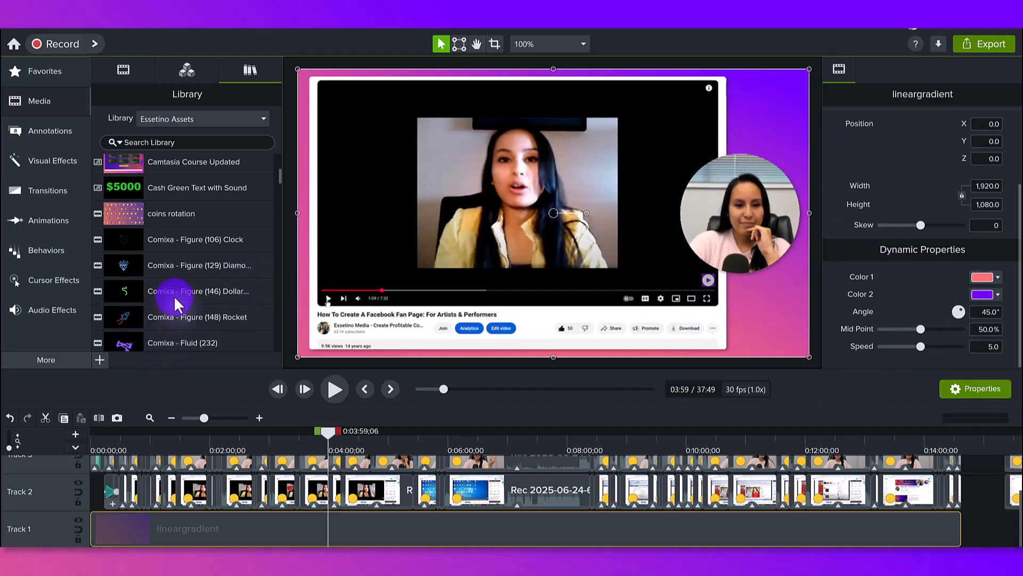
{"action": "scroll", "coordinate": [165, 296], "scroll_direction": "down", "scroll_amount": 10}
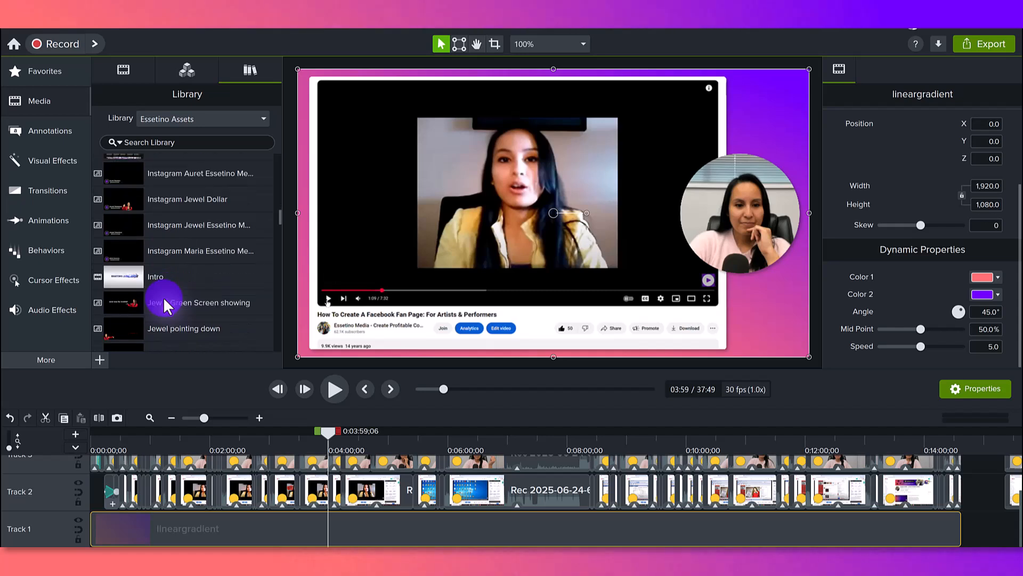
{"action": "scroll", "coordinate": [163, 296], "scroll_direction": "down", "scroll_amount": 3}
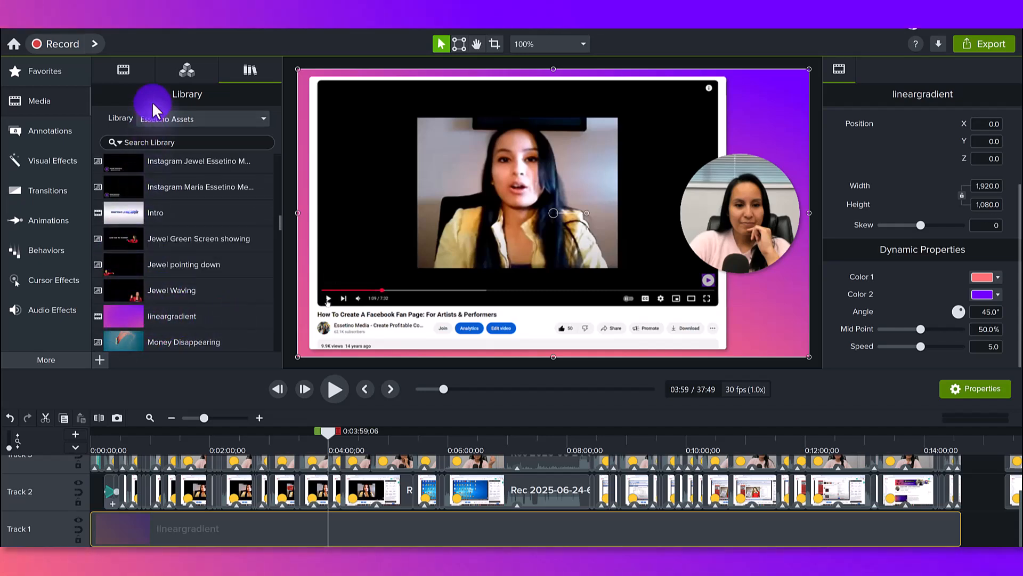
{"action": "left_click", "coordinate": [205, 118]}
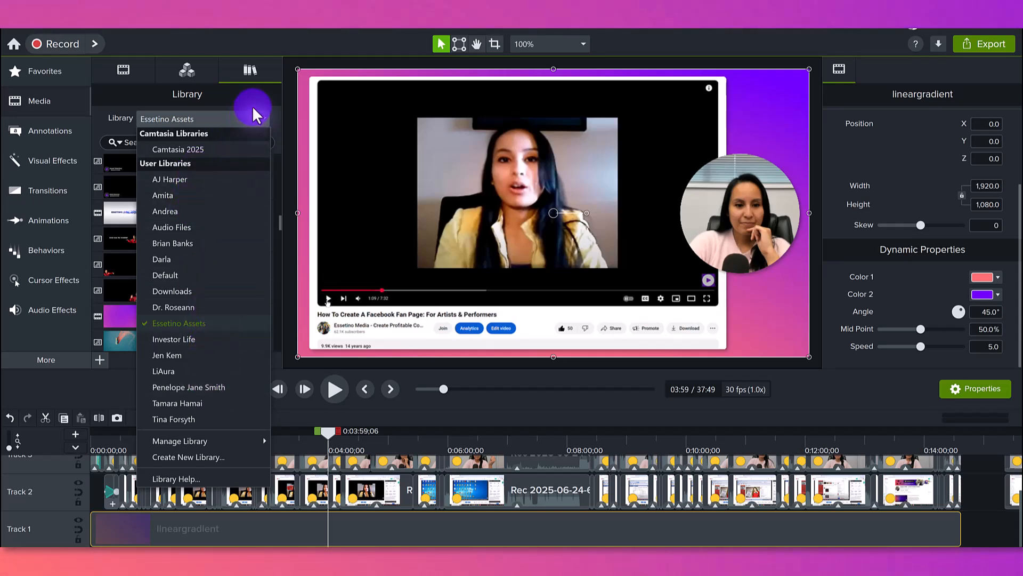
{"action": "left_click", "coordinate": [327, 293]}
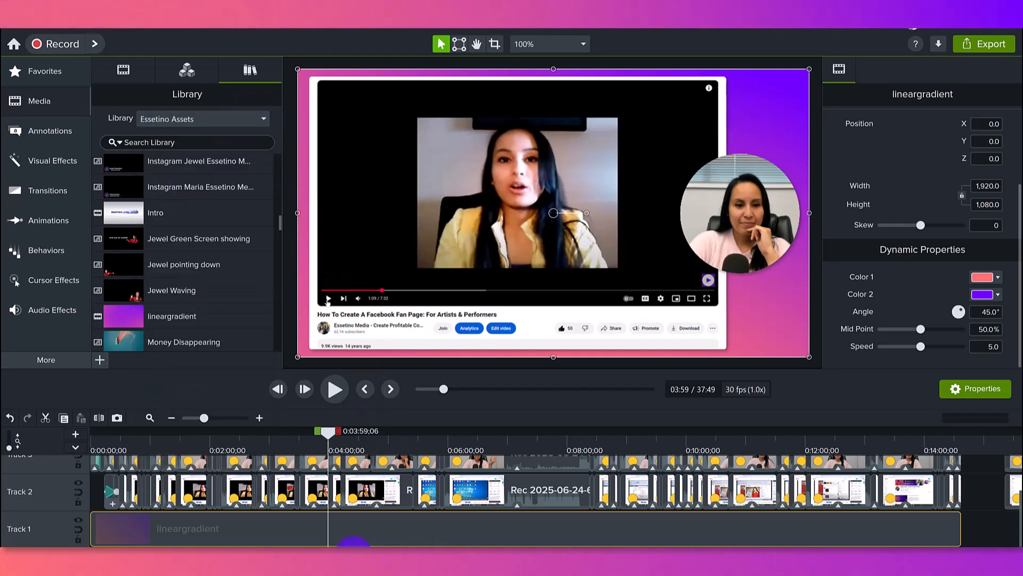
View the lower third at 0:00:17;22 and the gradient background in the finished edit at 0:05:22;21 and 0:12:58;08
{"action": "left_click", "coordinate": [107, 443]}
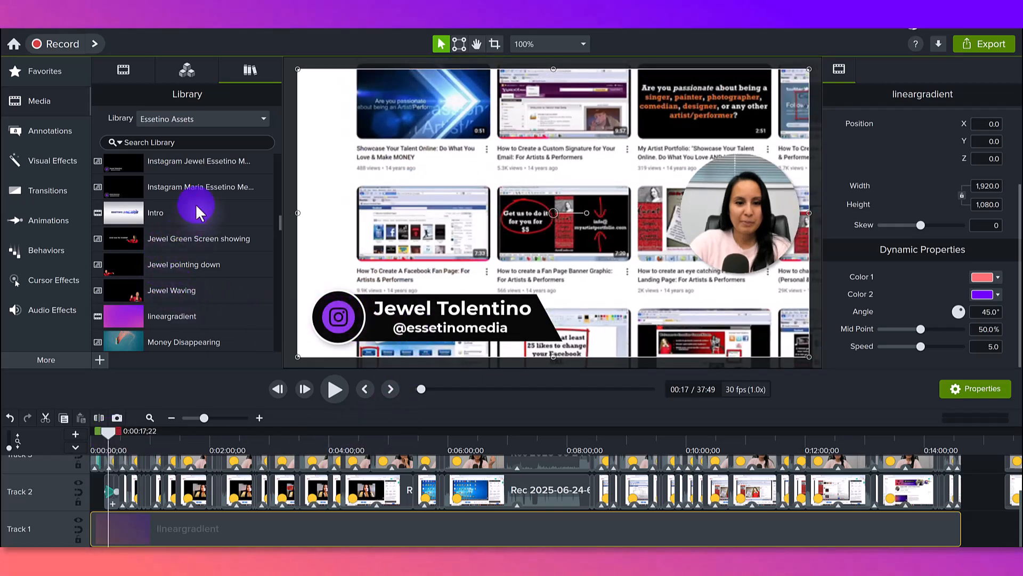
{"action": "scroll", "coordinate": [213, 192], "scroll_direction": "up", "scroll_amount": 1}
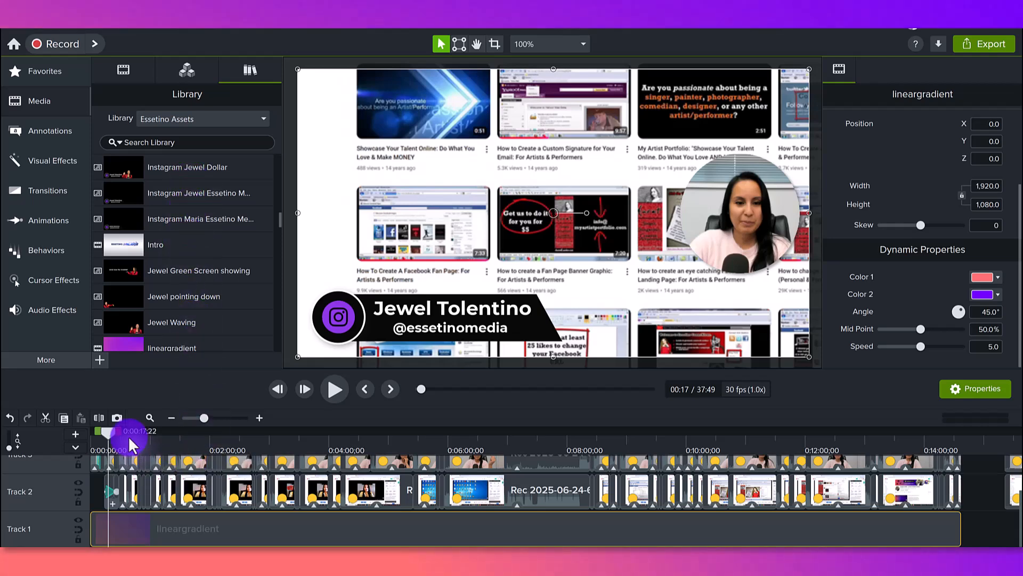
{"action": "left_click_drag", "start_coordinate": [129, 436], "coordinate": [410, 433]}
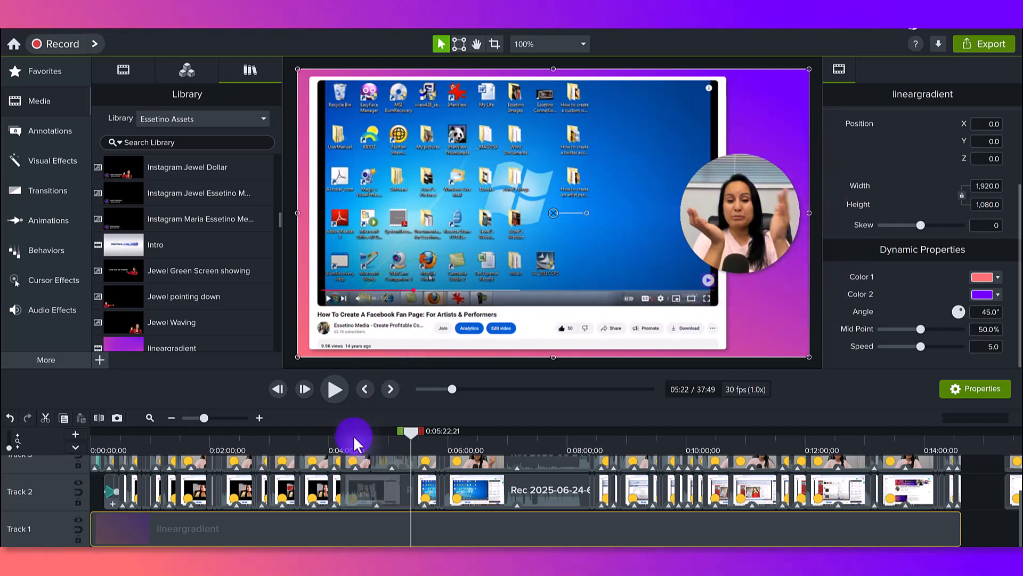
{"action": "left_click_drag", "start_coordinate": [453, 439], "coordinate": [863, 442]}
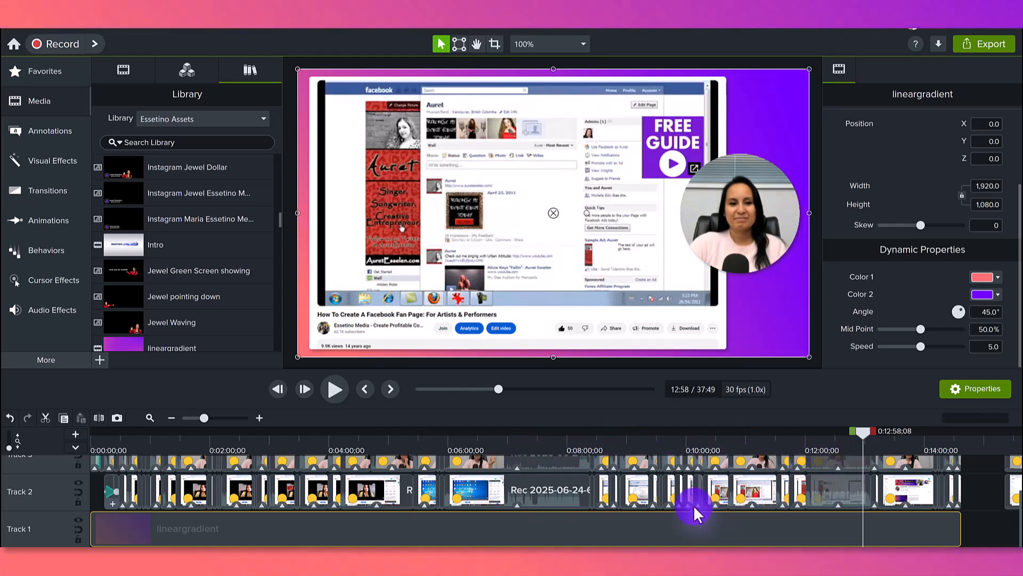